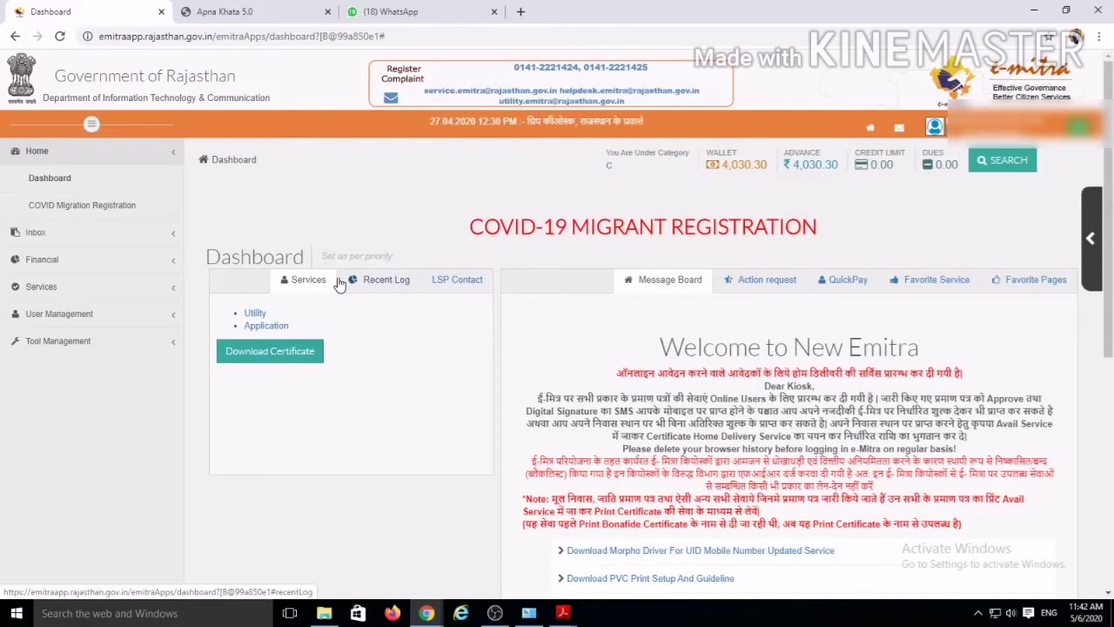
Step: From the e-Mitra dashboard, go to the Utility services Avail Service search page
click(255, 315)
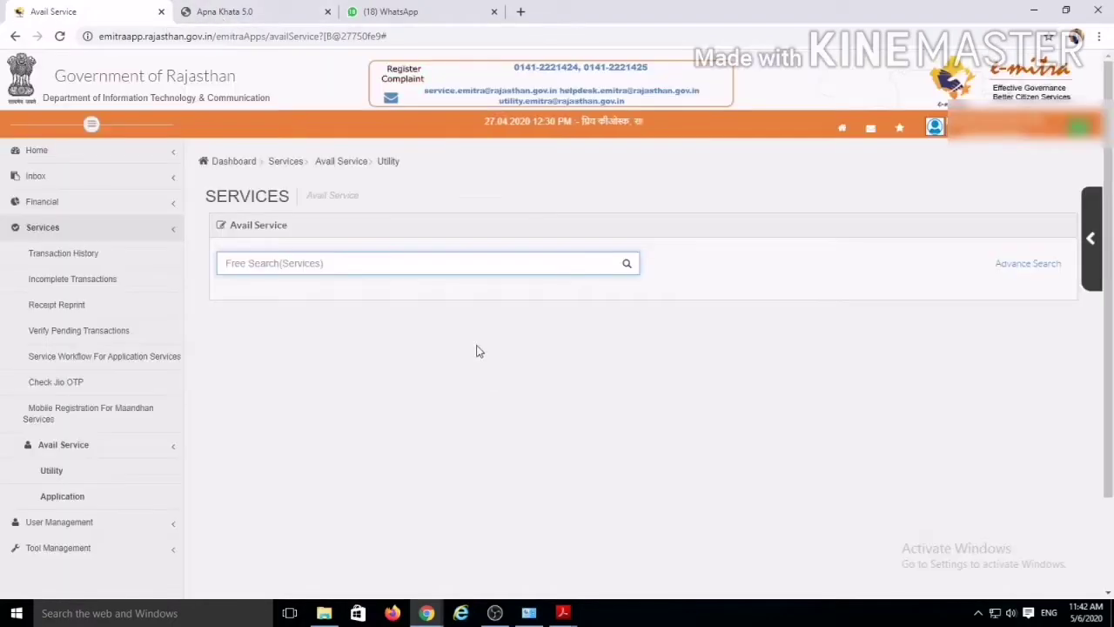
Step: Search 'FARM', choose 'Agriculture - Application For Farm Ponds Subsidy' and confirm the RajKisan redirect
click(282, 270)
text(FARM)
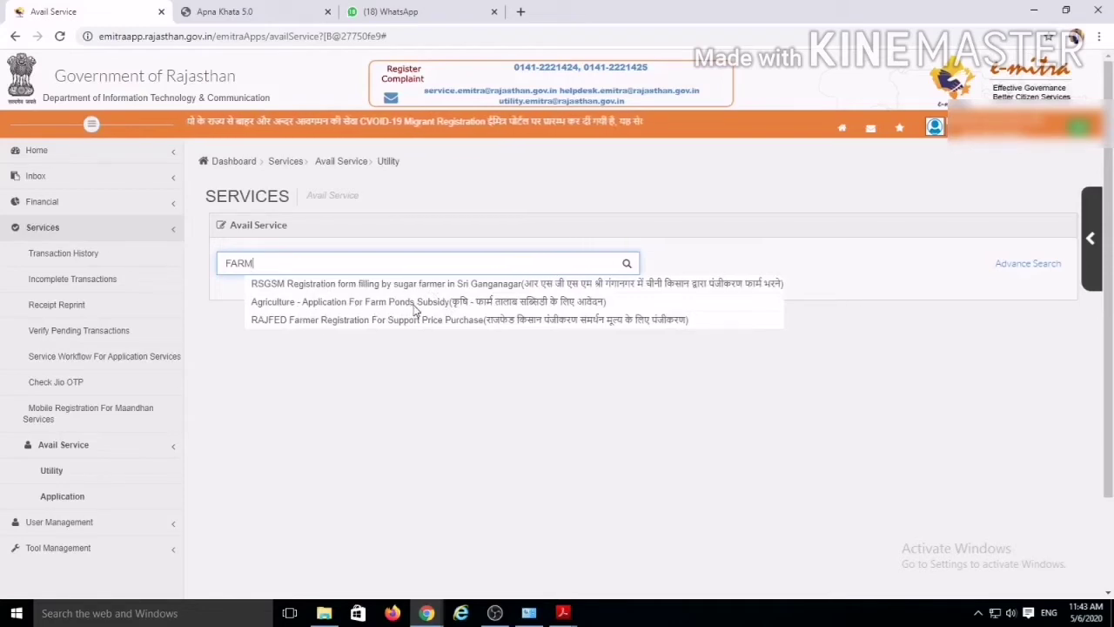
click(413, 305)
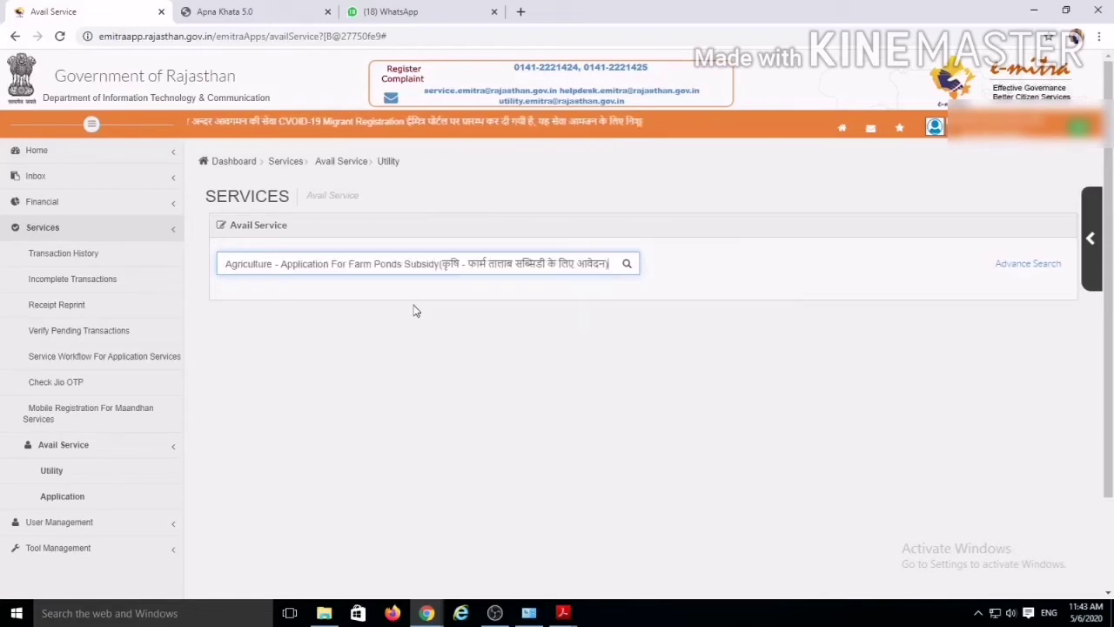
key(Return)
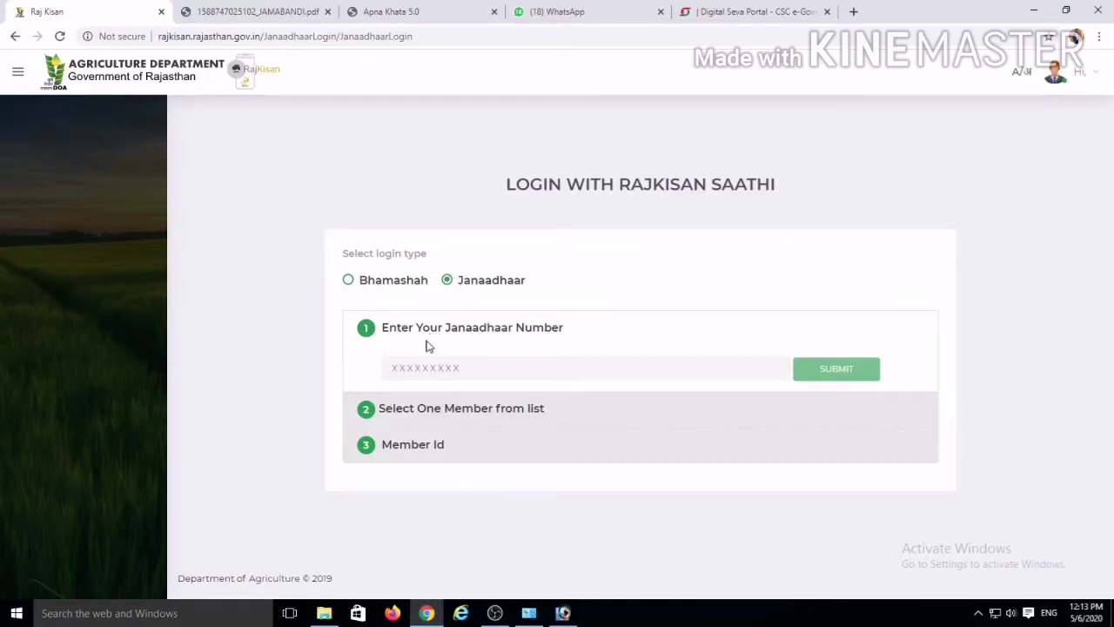
Step: Enter the farmer's Janaadhaar number and submit it to receive an OTP
click(427, 372)
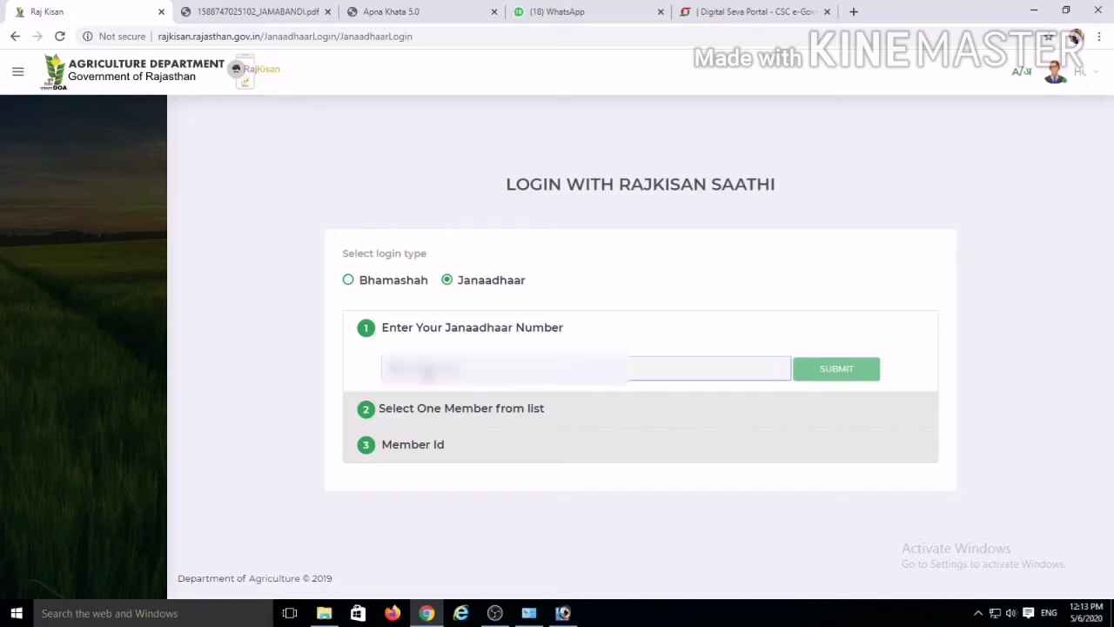
text(??????)
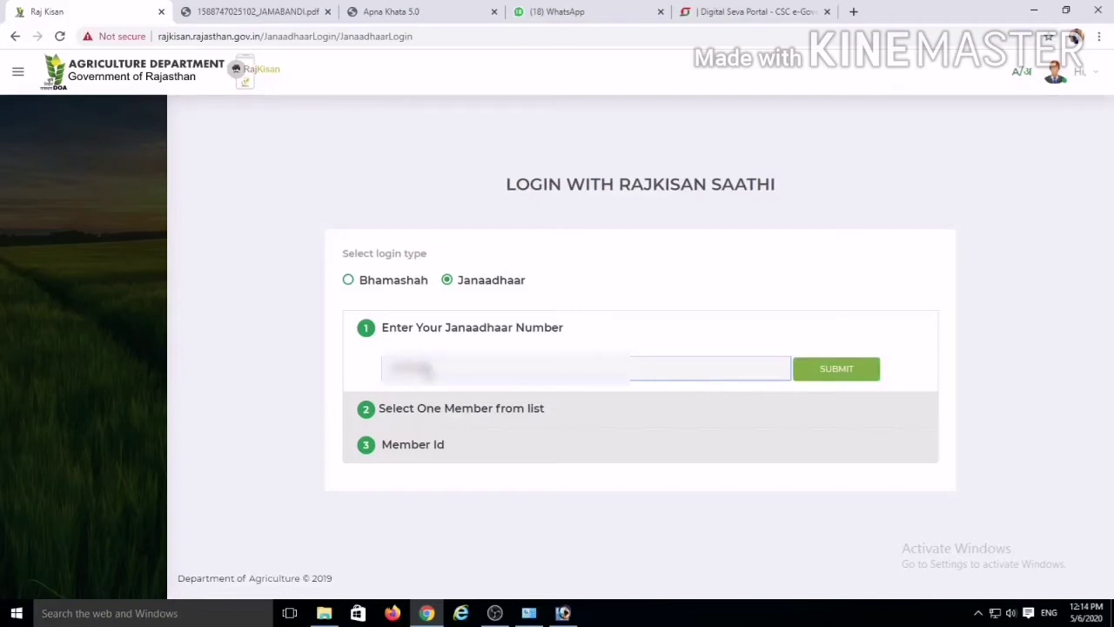
text(????)
click(865, 375)
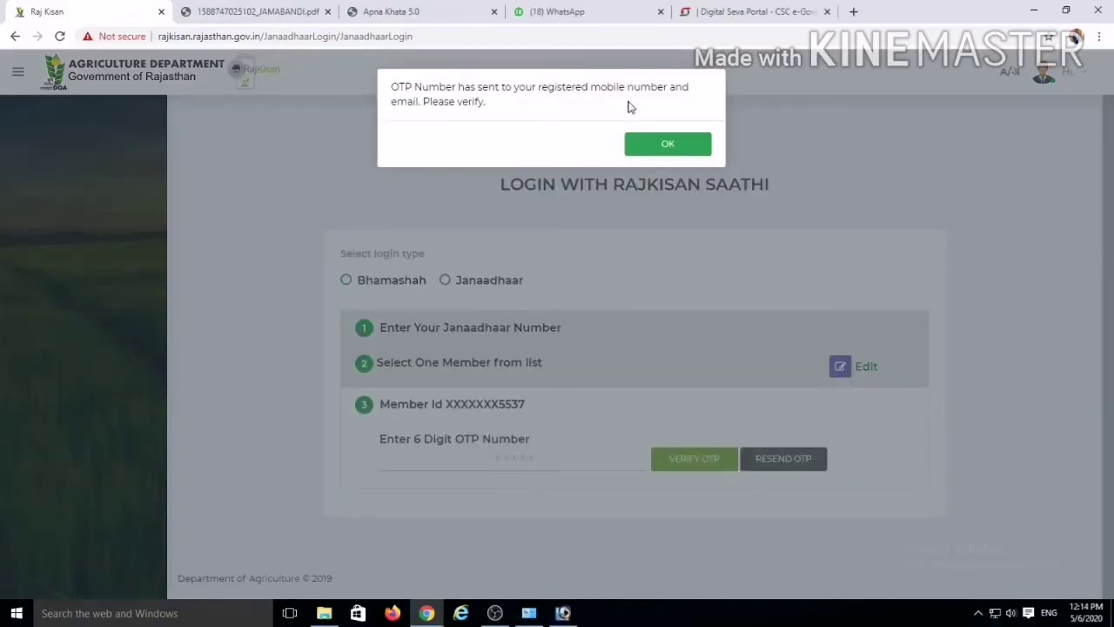
Step: Dismiss the OTP notice, enter and verify the OTP, and decline Chrome's password saving
click(651, 145)
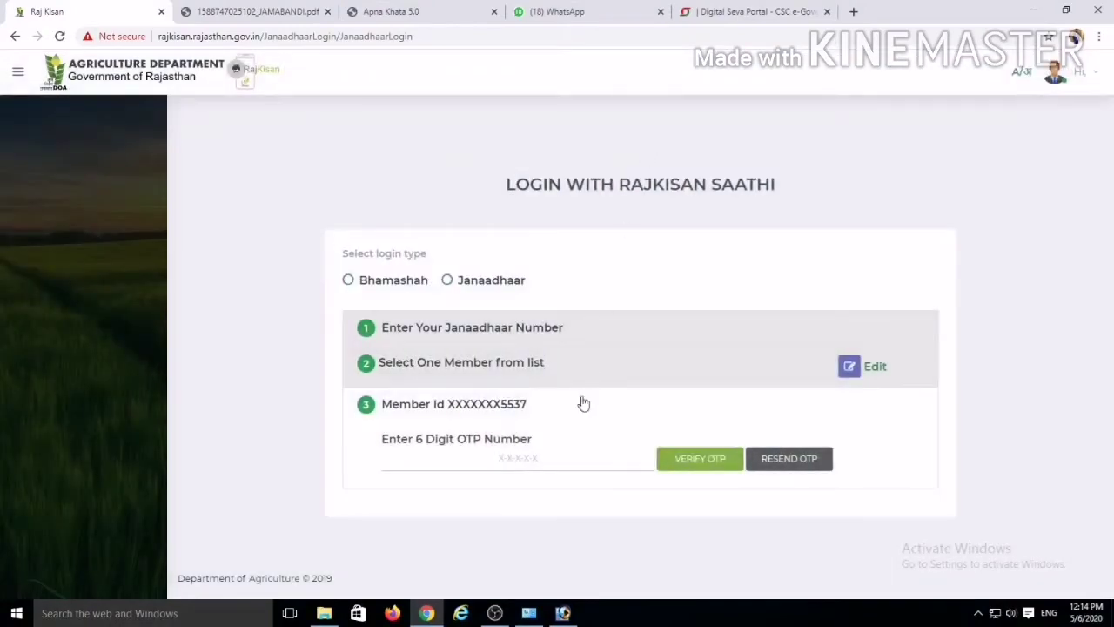
click(521, 460)
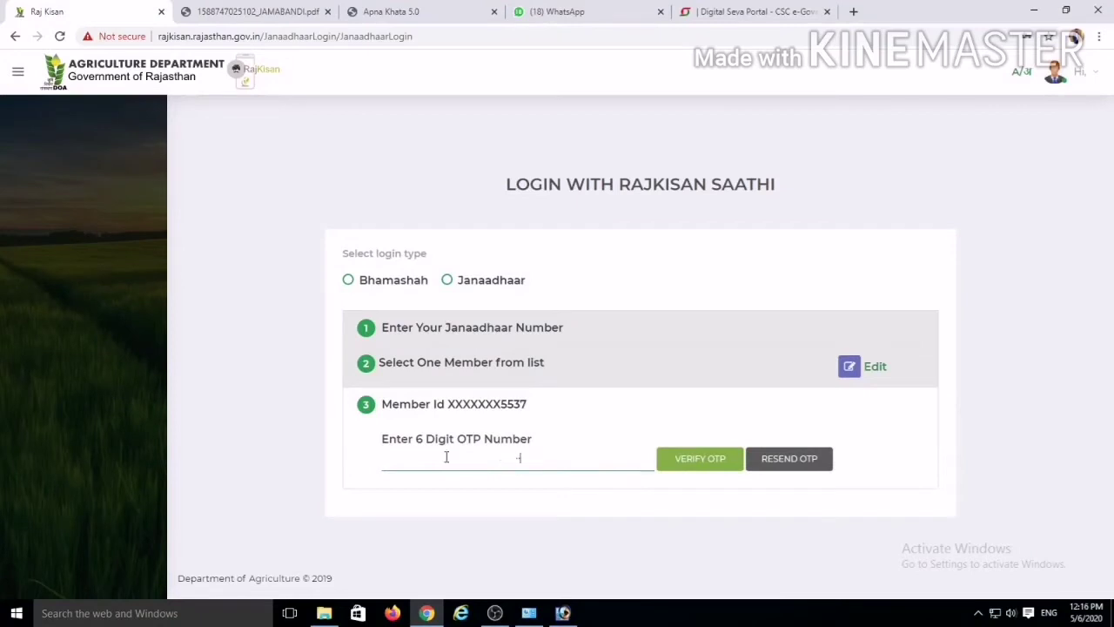
text(00)
click(701, 459)
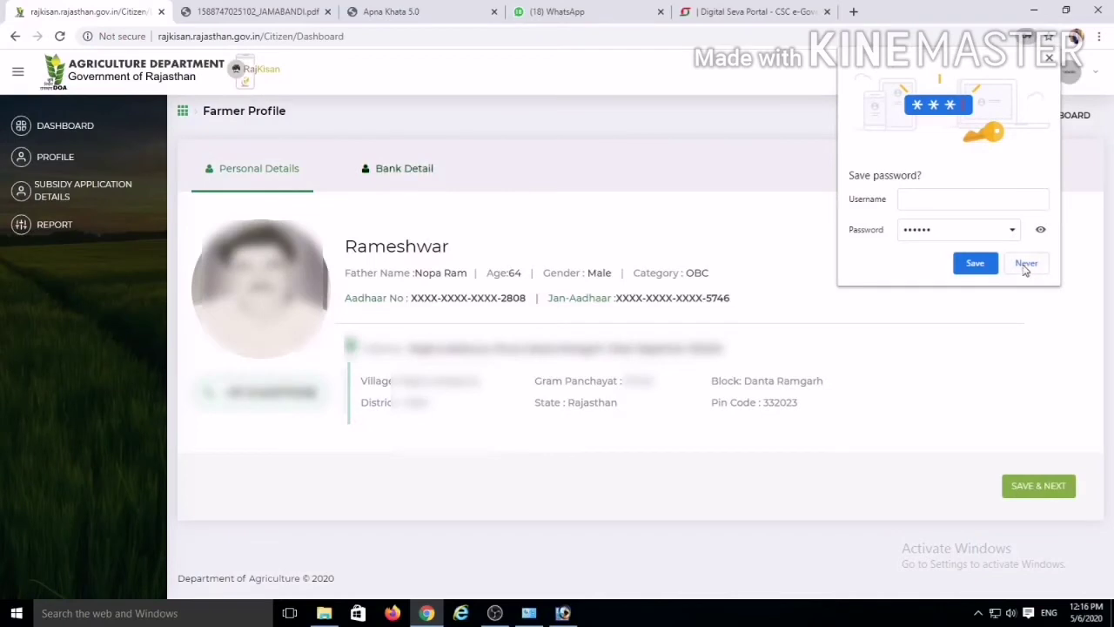
click(1027, 263)
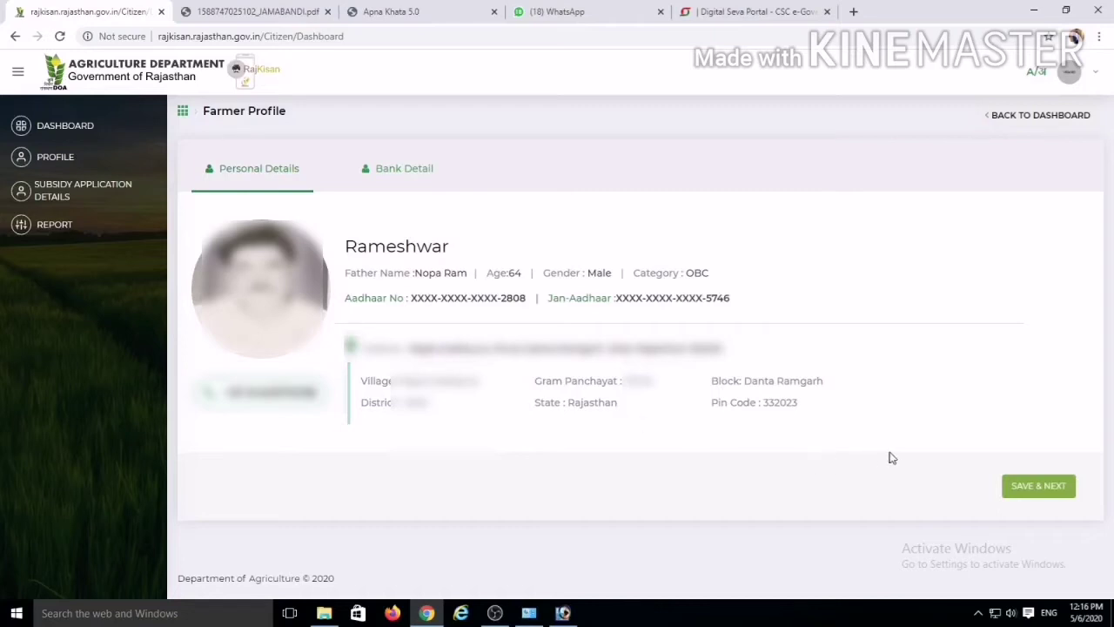
Step: Save the personal details to continue to the Bank Detail section
click(1037, 487)
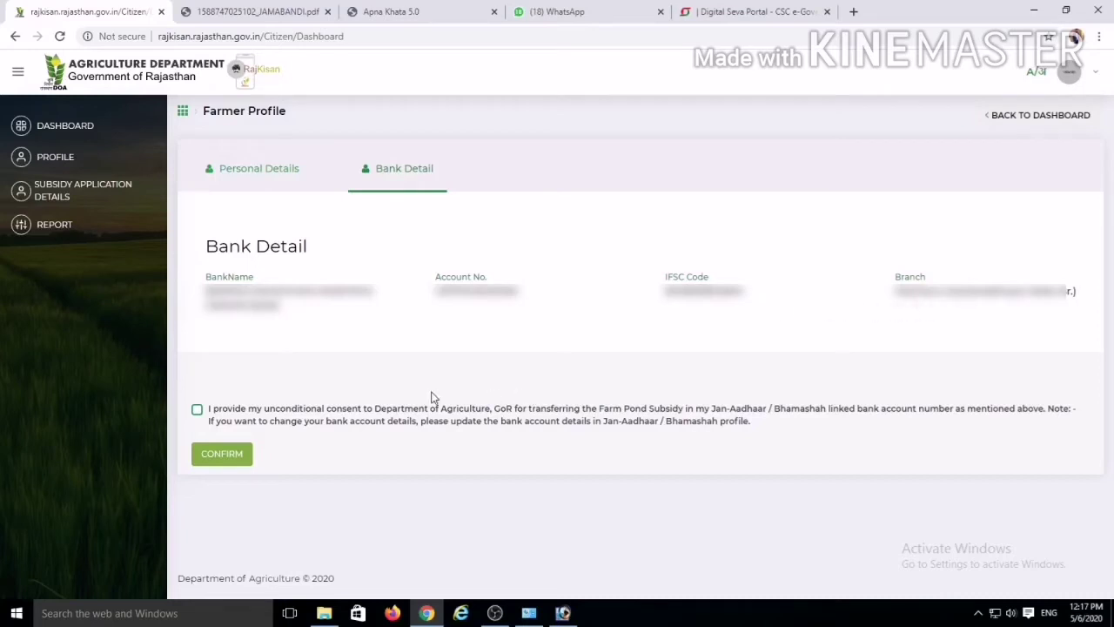
Step: Consent to subsidy transfer, confirm bank details, accept the farm pond instructions and proceed
click(197, 409)
click(224, 456)
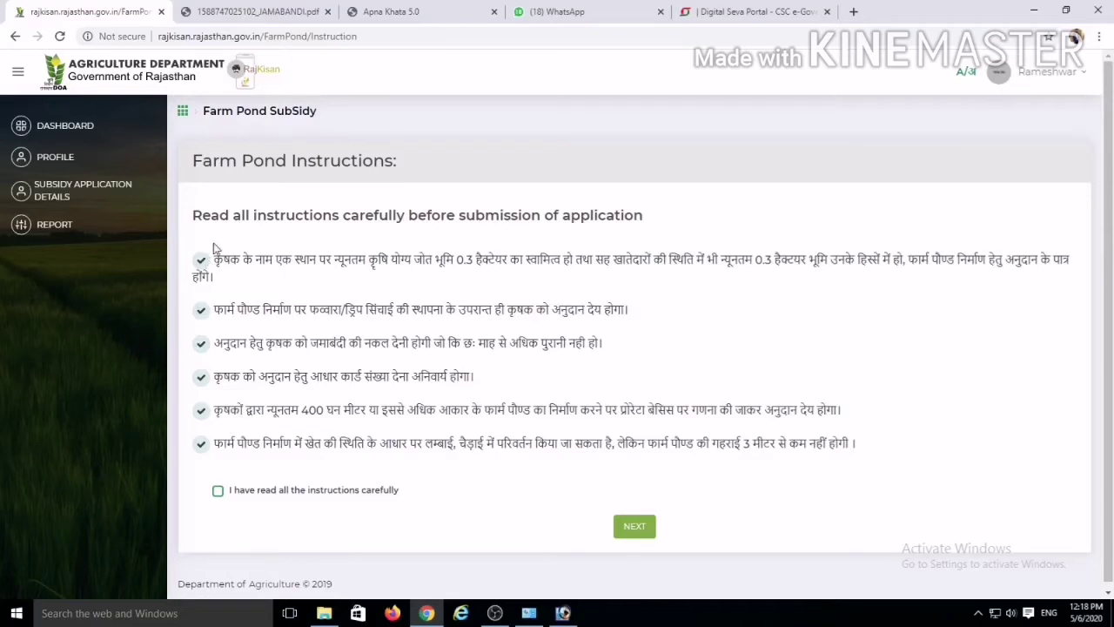
click(218, 490)
click(641, 529)
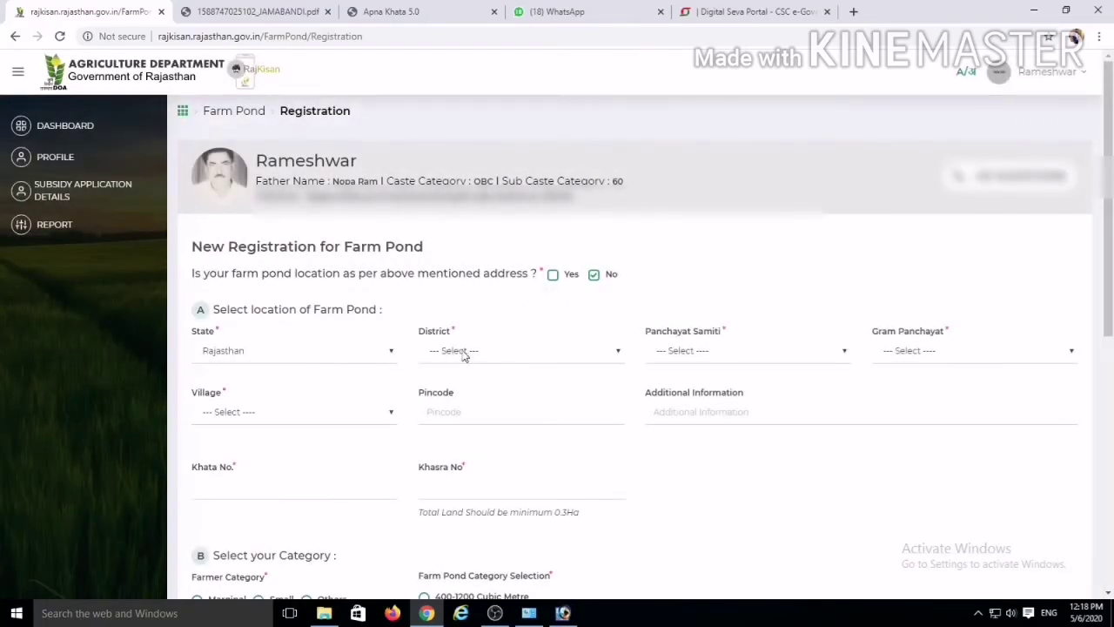
Step: Set the farm pond District to Sikar
click(492, 352)
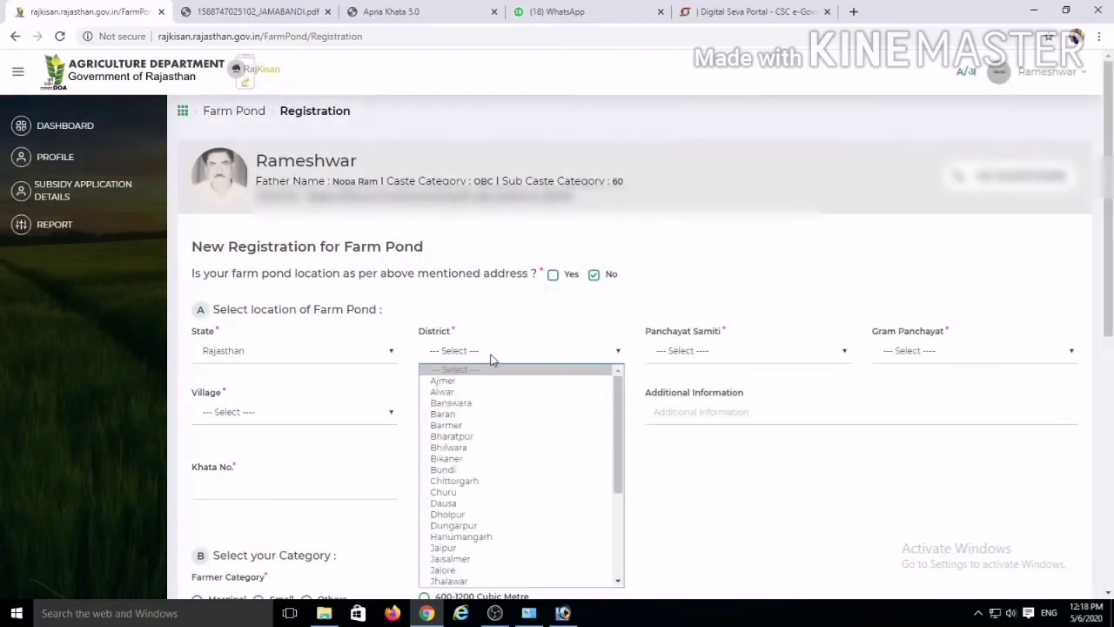
text(si)
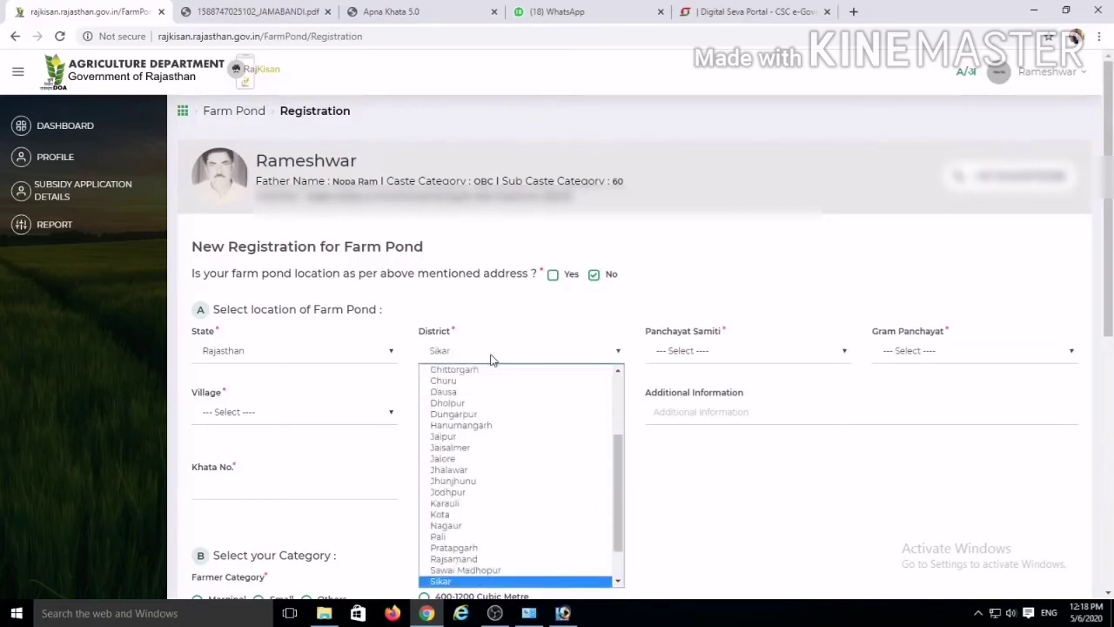
scroll(488, 470, up, 1)
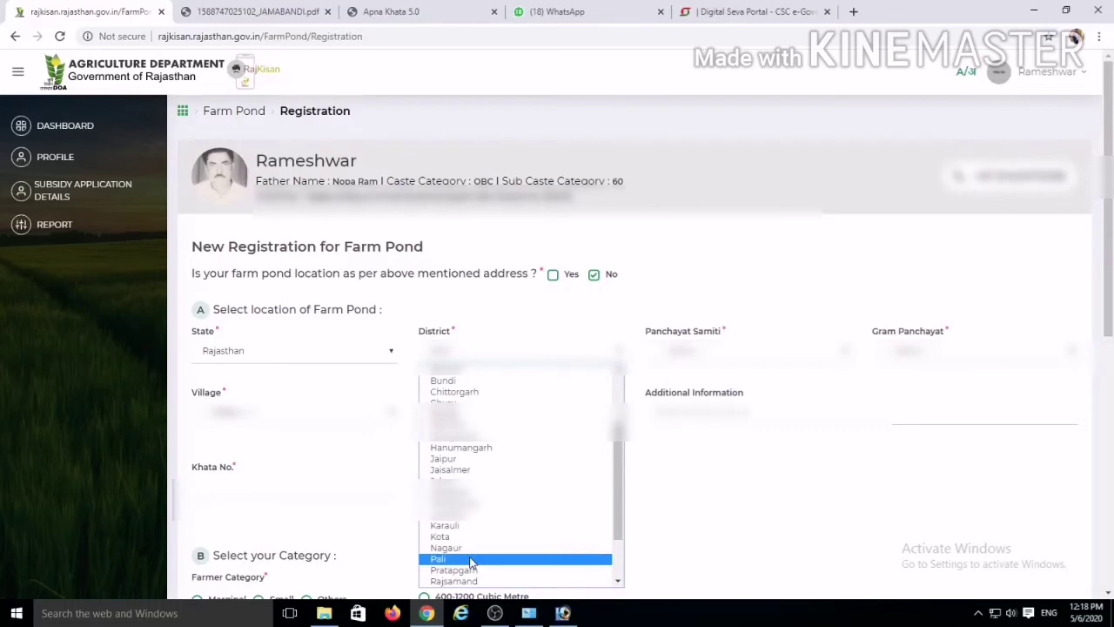
key(Down)
key(Down)
key(Down)
key(Down)
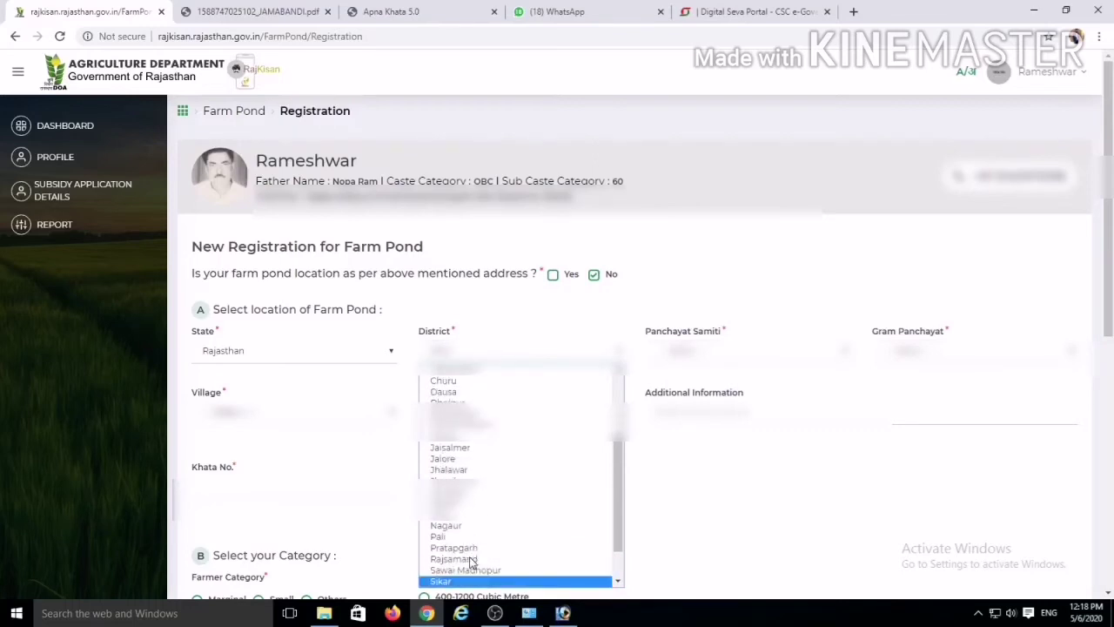
key(Return)
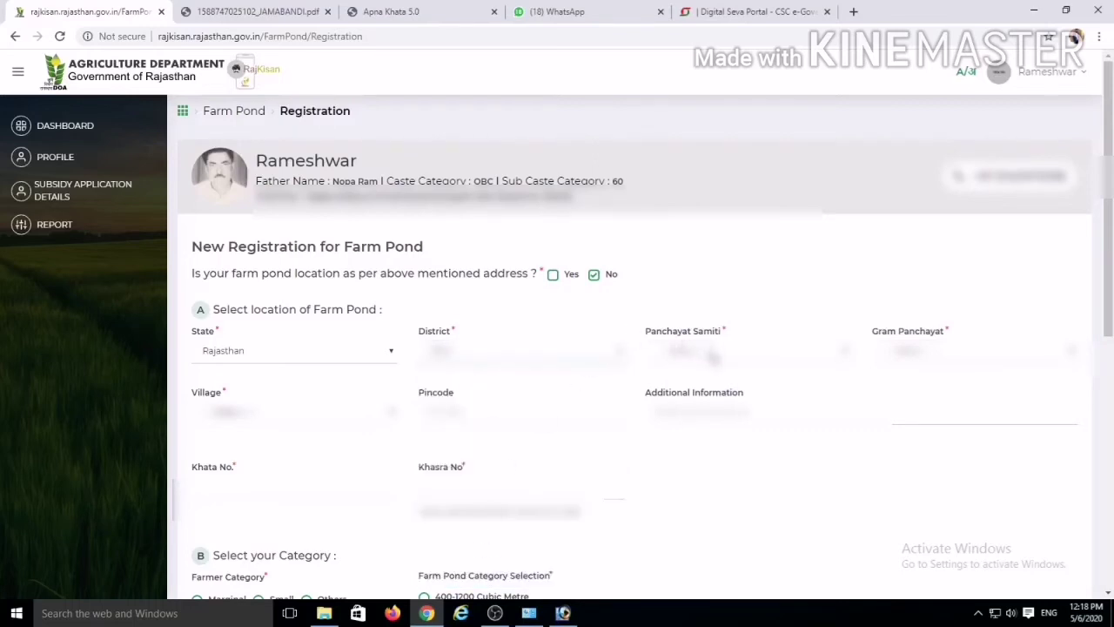
Step: Choose the Panchayat Samiti, Gram Panchayat and Village, and enter the pincode
click(712, 357)
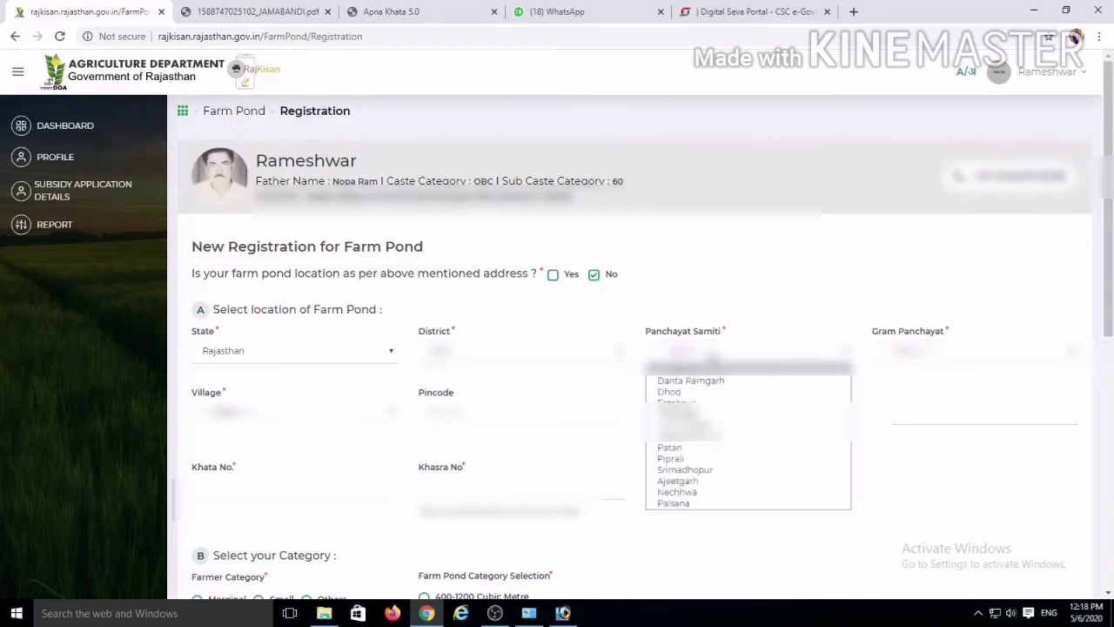
click(697, 391)
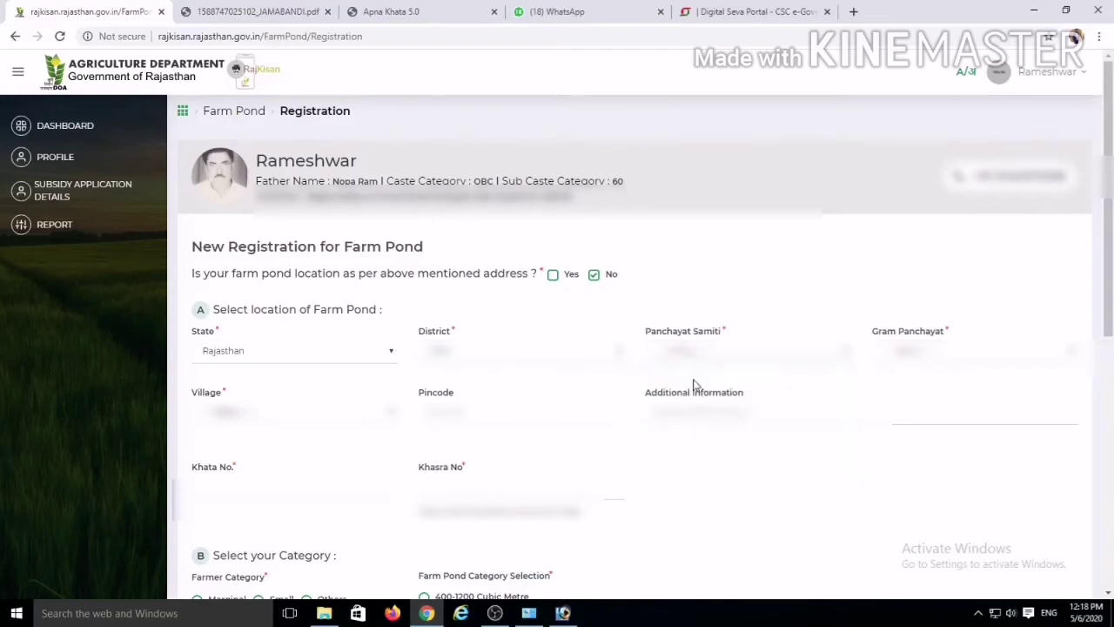
click(910, 353)
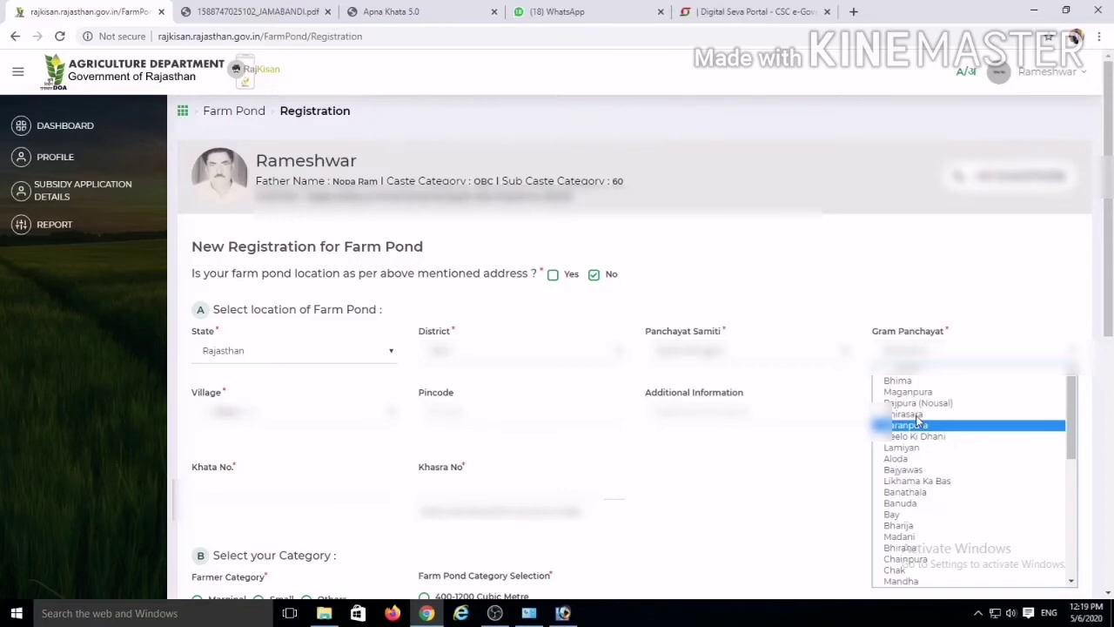
scroll(916, 421, down, 5)
click(910, 427)
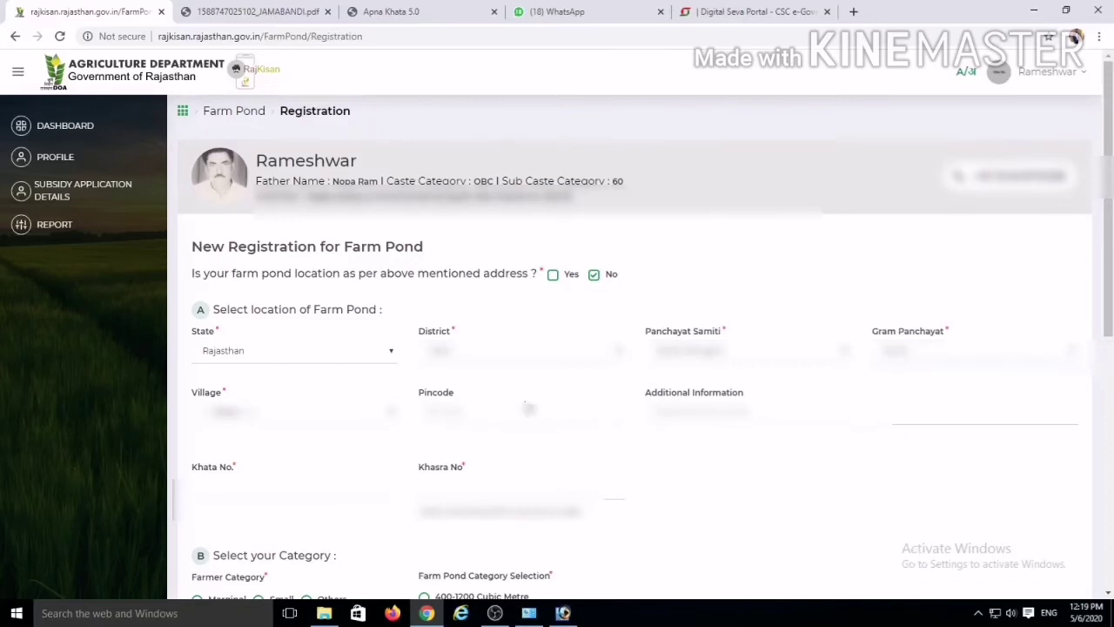
click(318, 414)
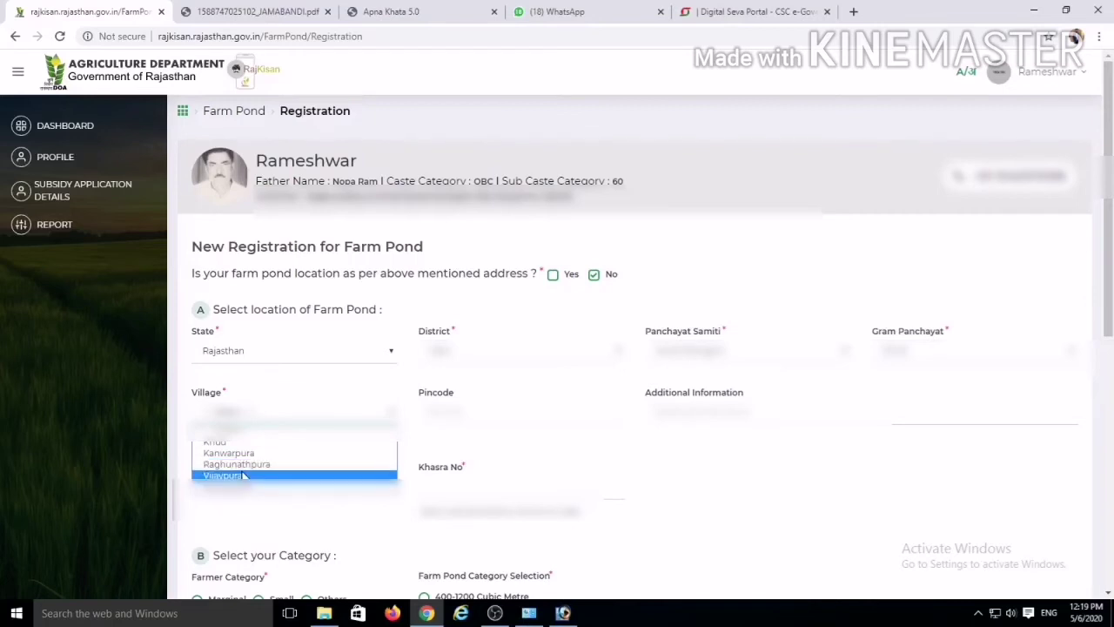
click(231, 453)
click(450, 409)
text(332023)
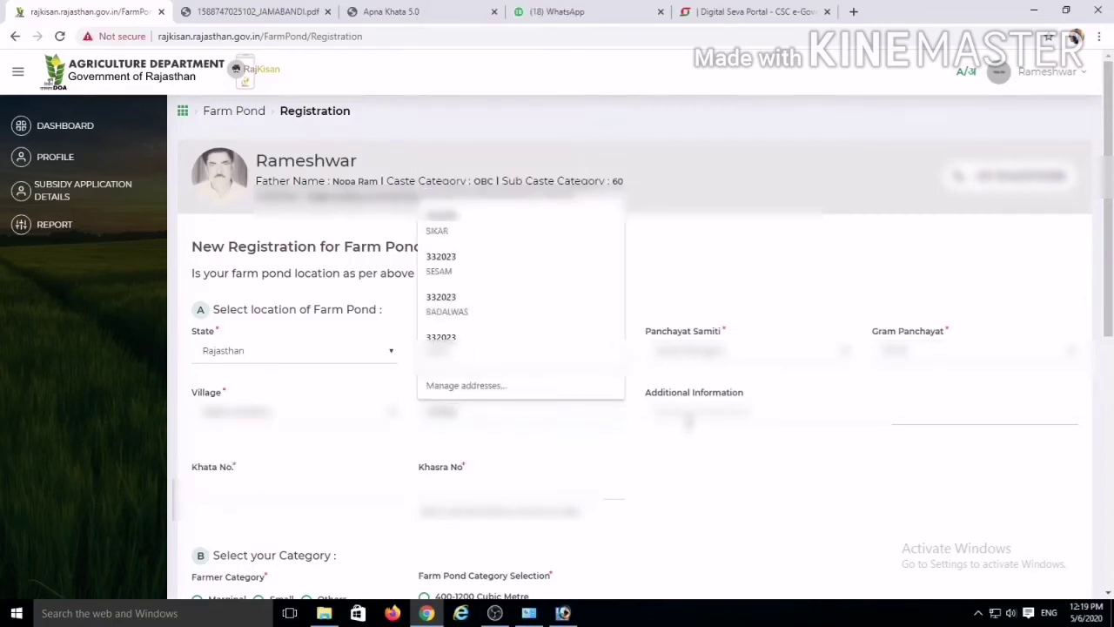
click(711, 418)
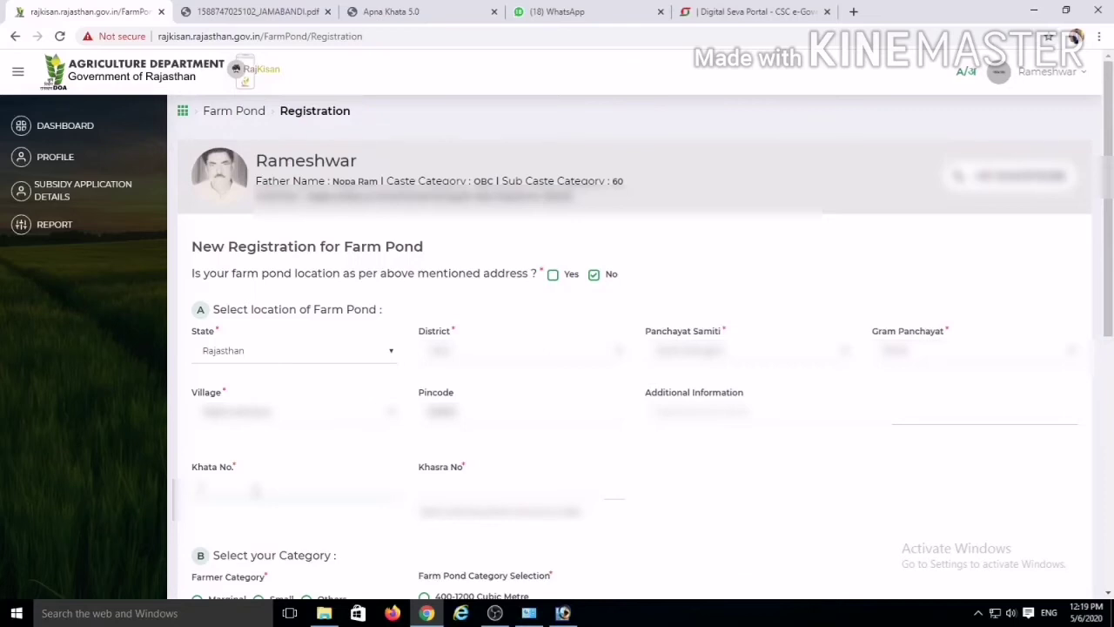
Step: Enter the land's Khata number and move on to the Khasra number
text(12)
click(457, 492)
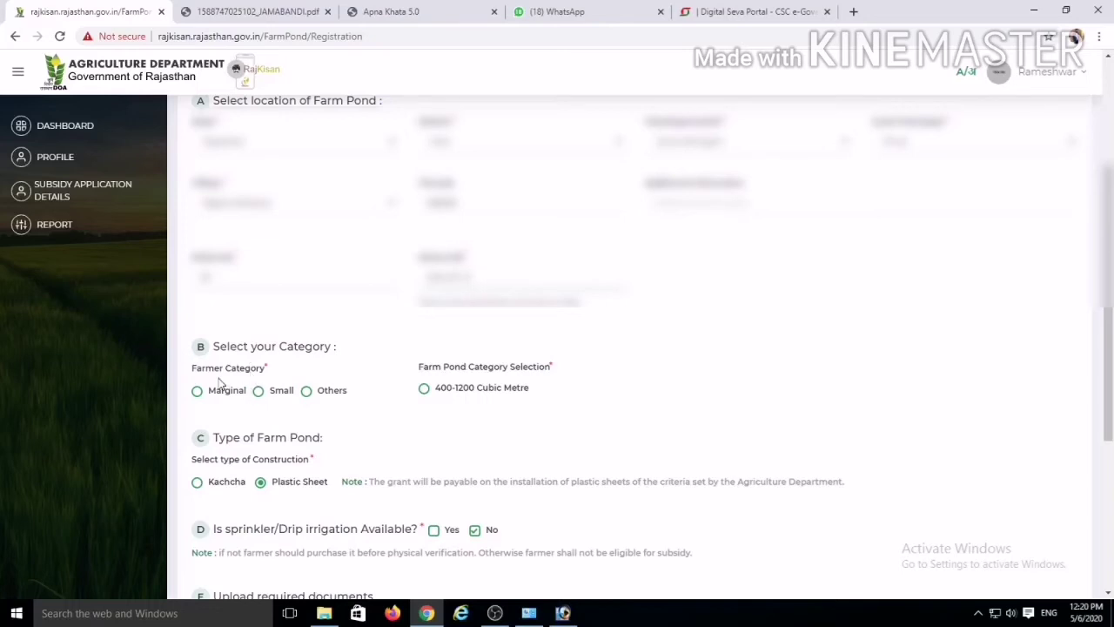
Step: Set farmer category Small, pond size 400-1200 Cubic Metre, and sprinkler/drip irrigation Yes
click(259, 392)
click(260, 392)
click(425, 389)
click(259, 391)
scroll(287, 495, down, 1)
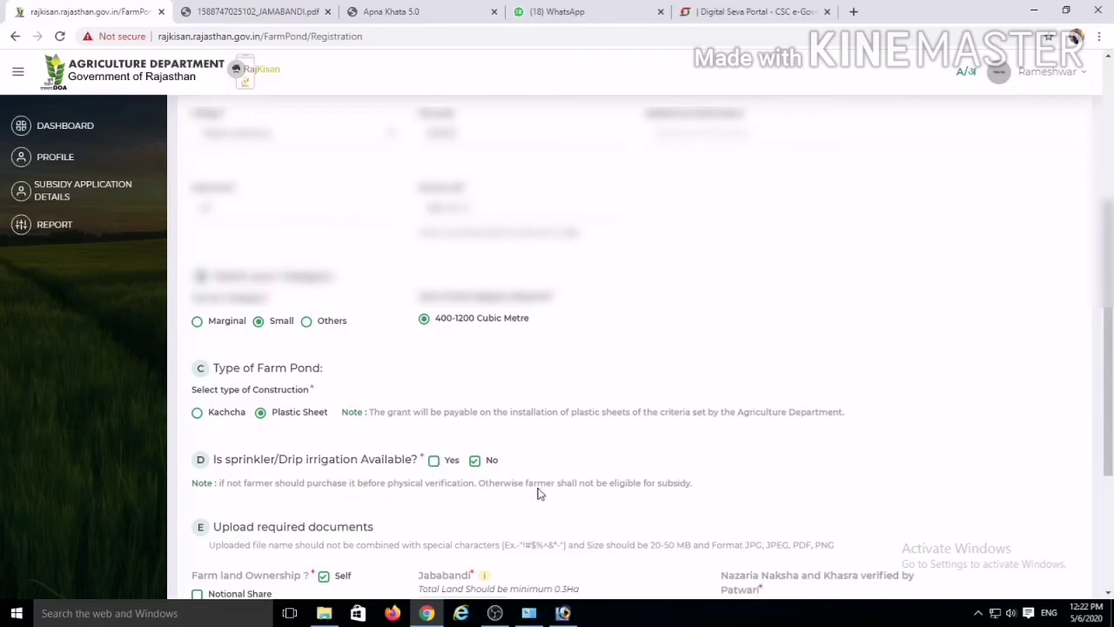
click(433, 460)
scroll(287, 470, down, 2)
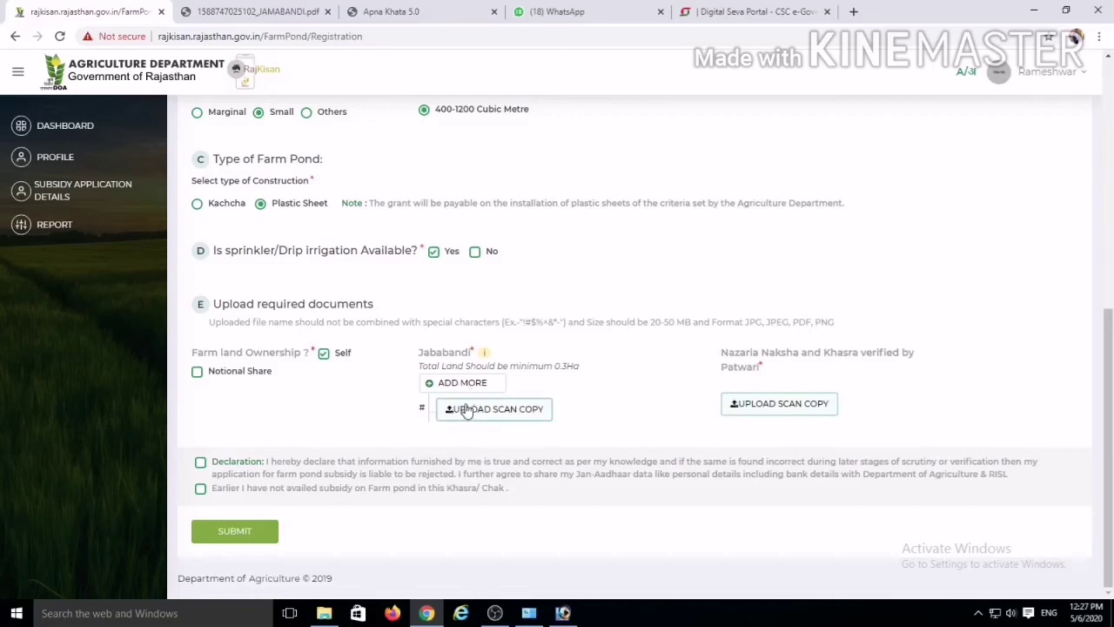
Step: Attach the Jamabandi and Nazaria Naksha-Khasra PDF scans and tick the declaration
click(466, 411)
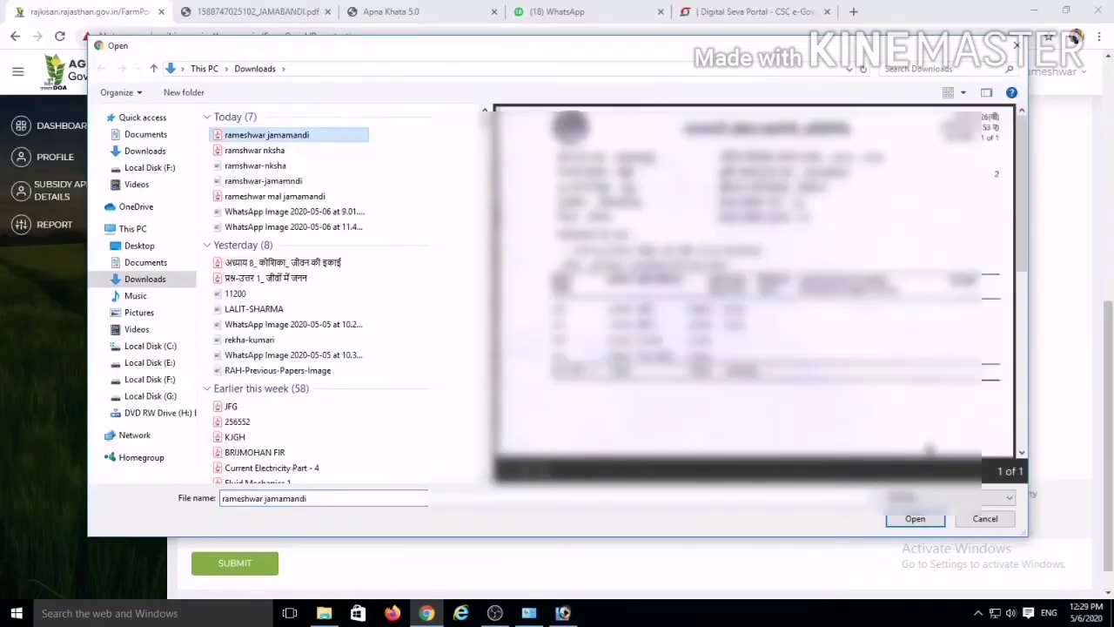
click(915, 520)
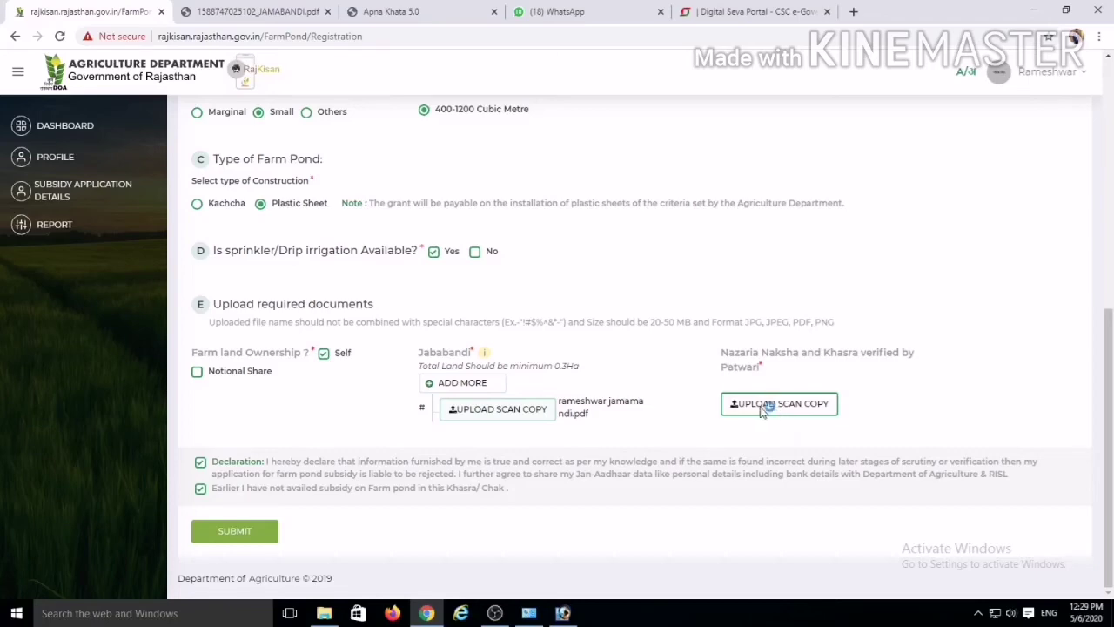
click(763, 405)
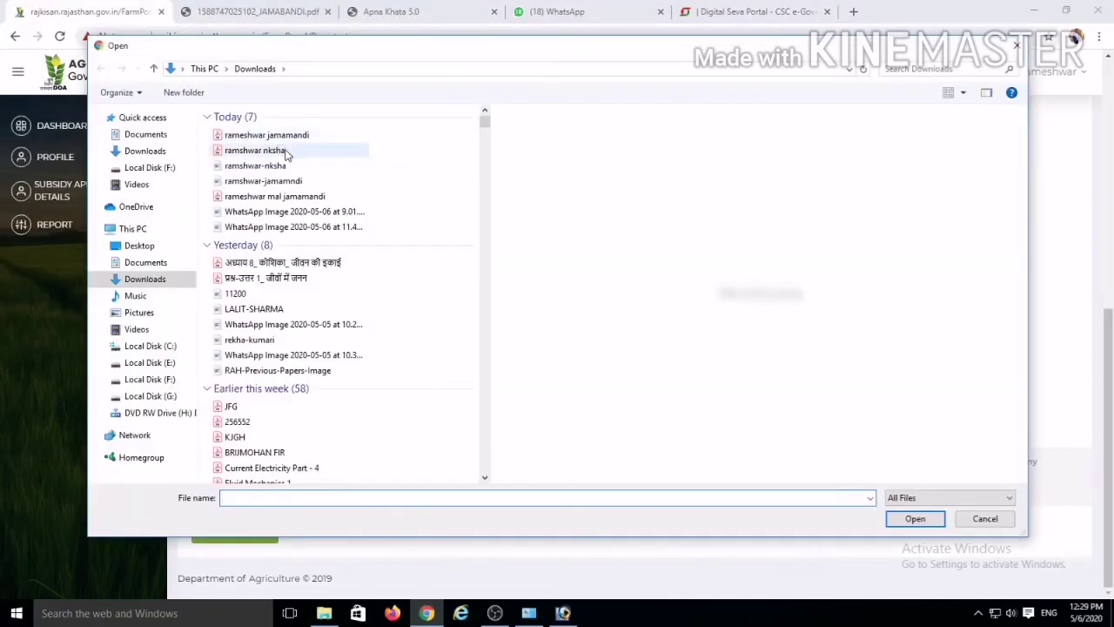
double_click(265, 149)
click(600, 460)
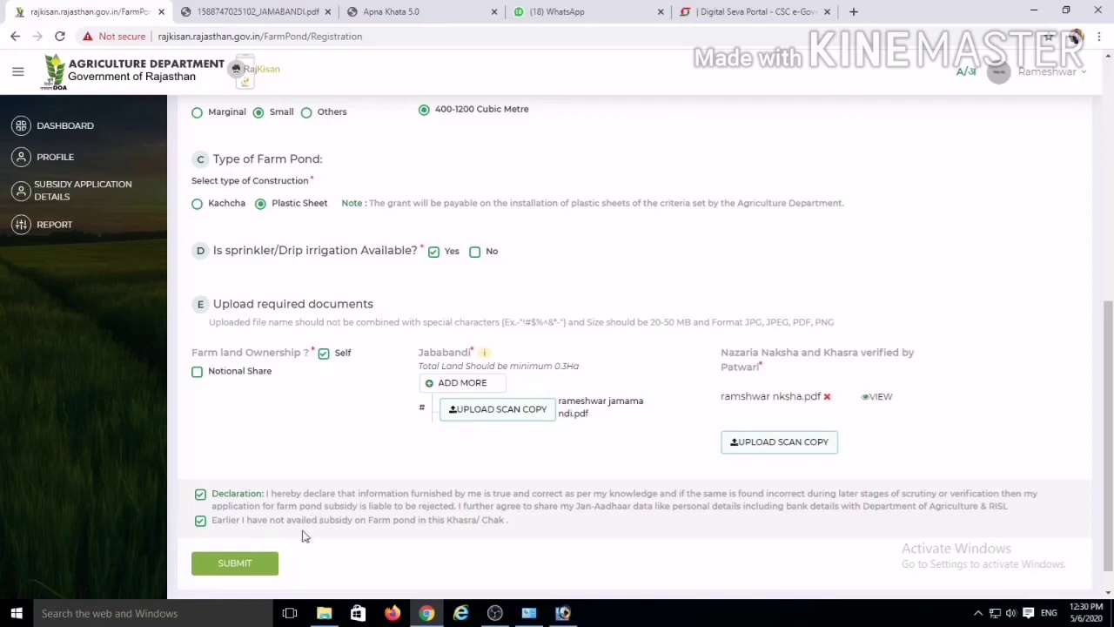
Step: Submit and confirm the farm pond application, producing a SUCCESS receipt for amount 40
click(263, 562)
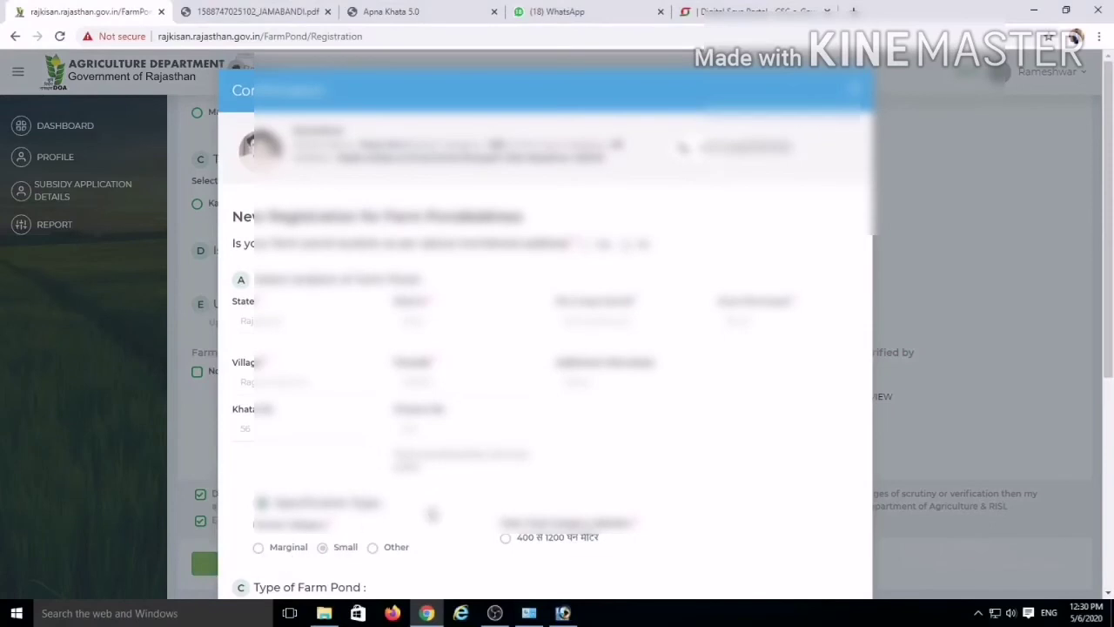
scroll(431, 514, down, 5)
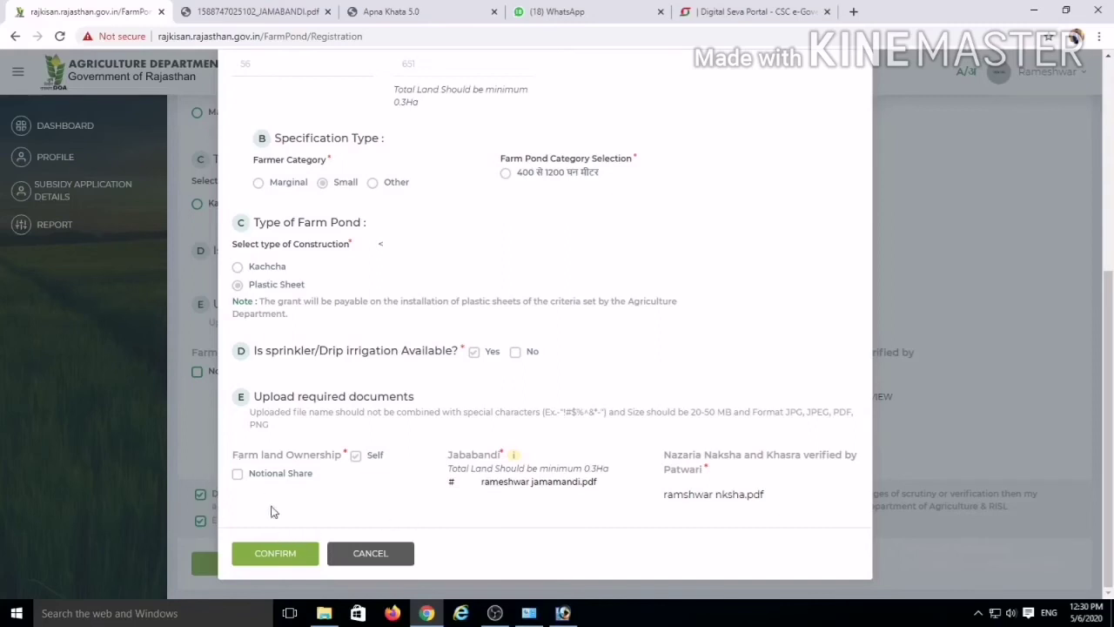
click(275, 554)
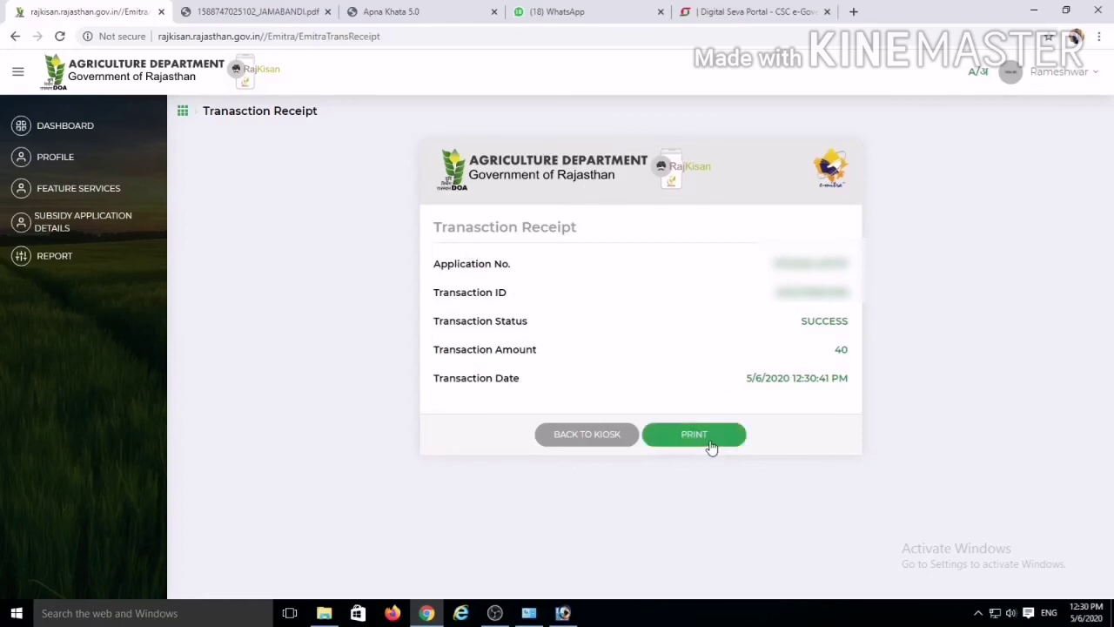
Step: Print the transaction receipt on the EPSON L380 and go back to the e-Mitra kiosk
click(711, 446)
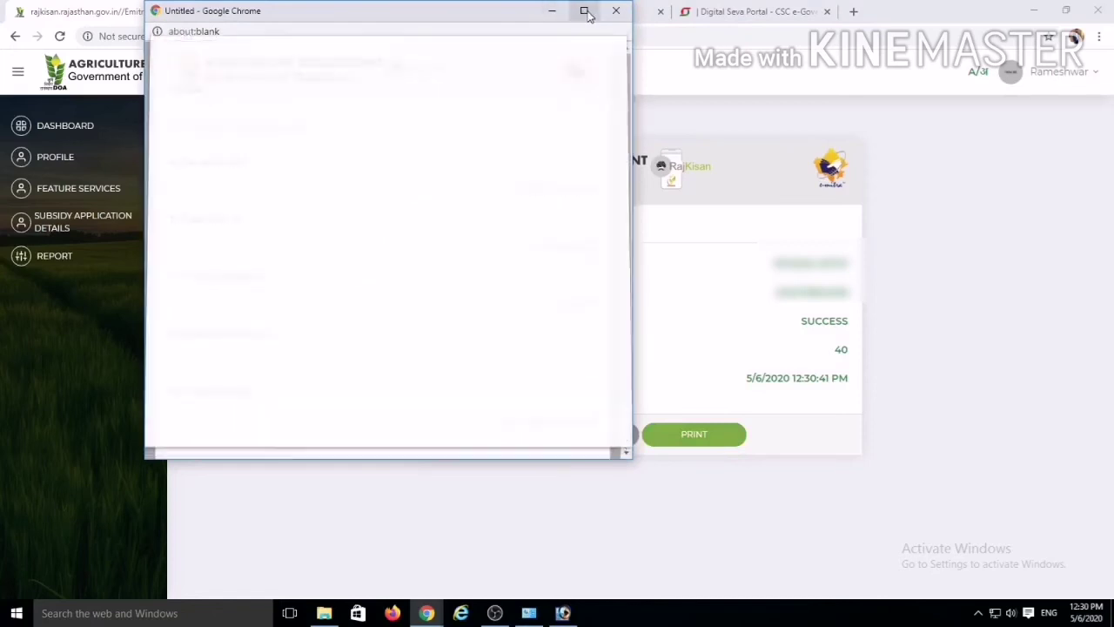
click(584, 11)
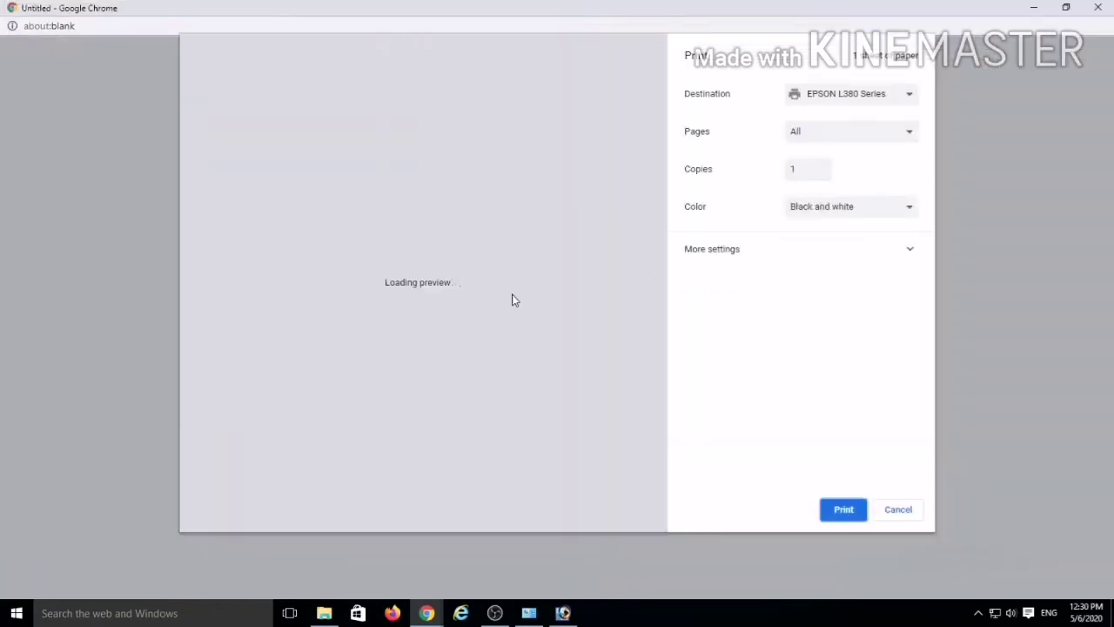
click(843, 509)
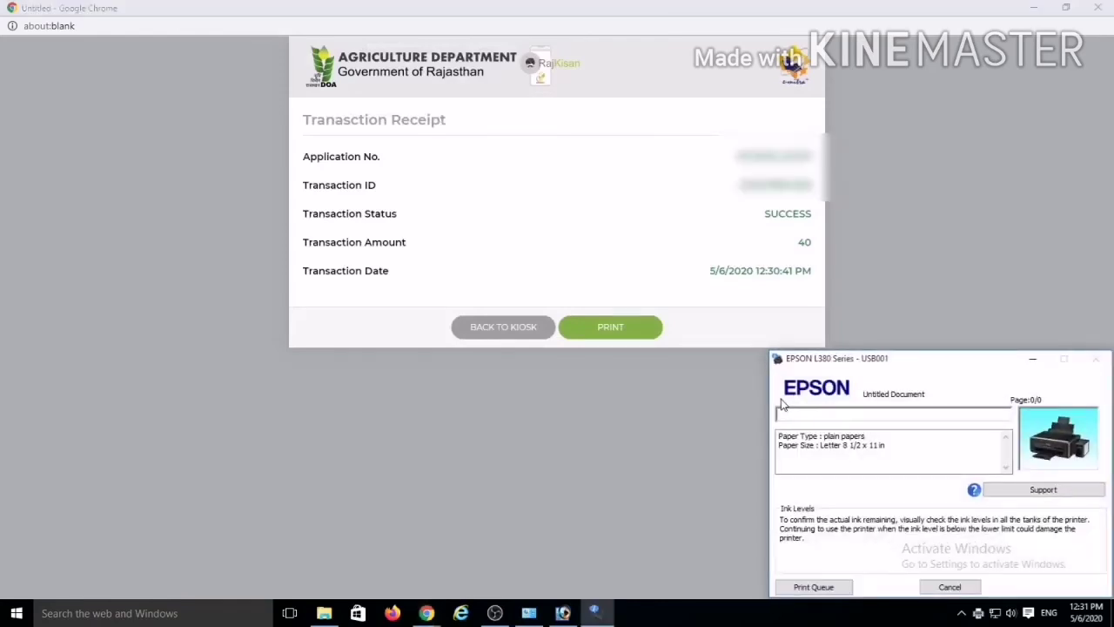
click(523, 335)
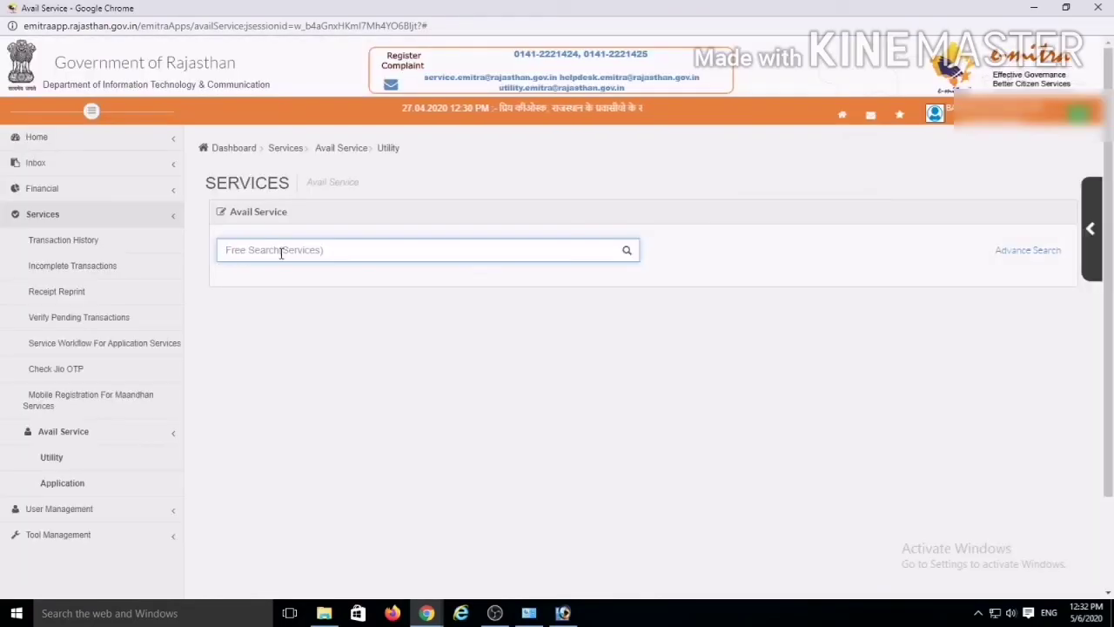
Step: Search 'farm', pick 'Agriculture - Application For Farm Ponds Subsidy' and accept the RajKisan redirect
text(farm)
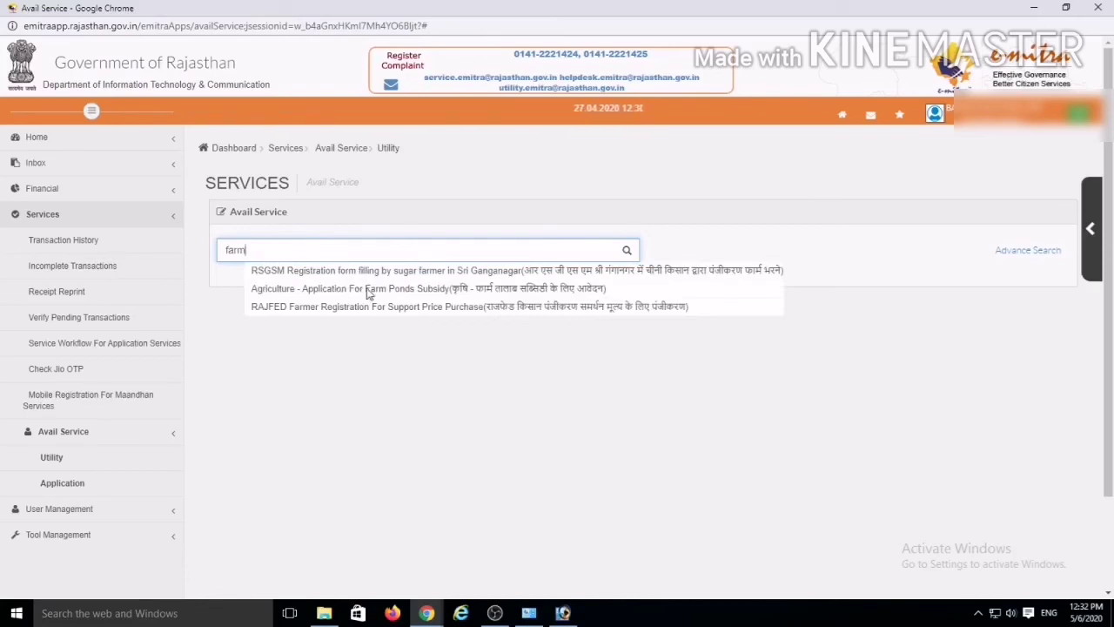
click(369, 288)
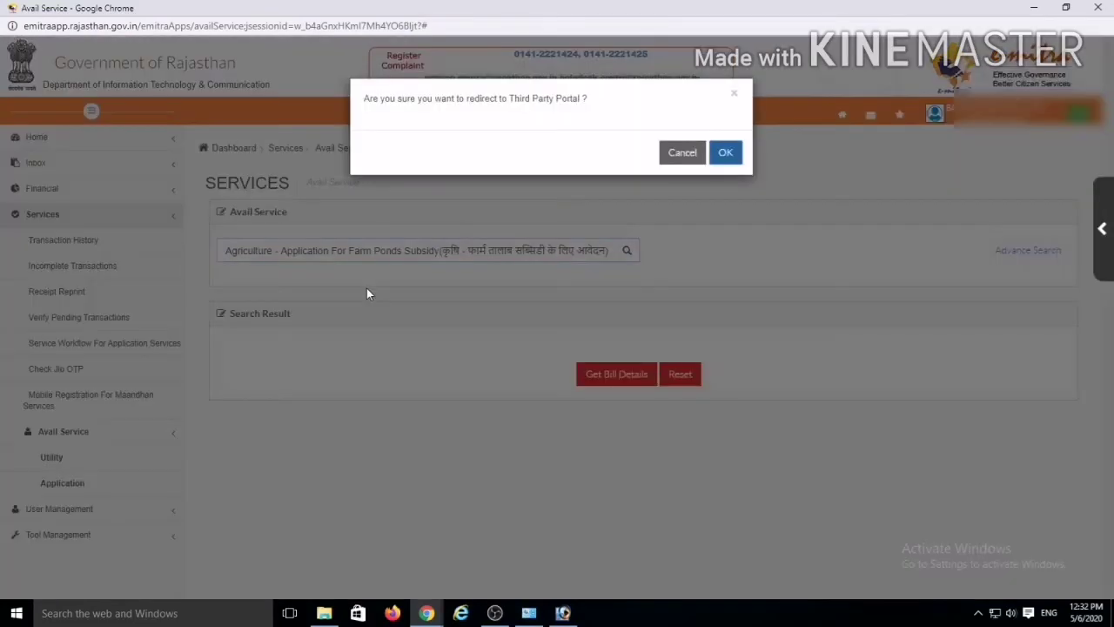
key(Return)
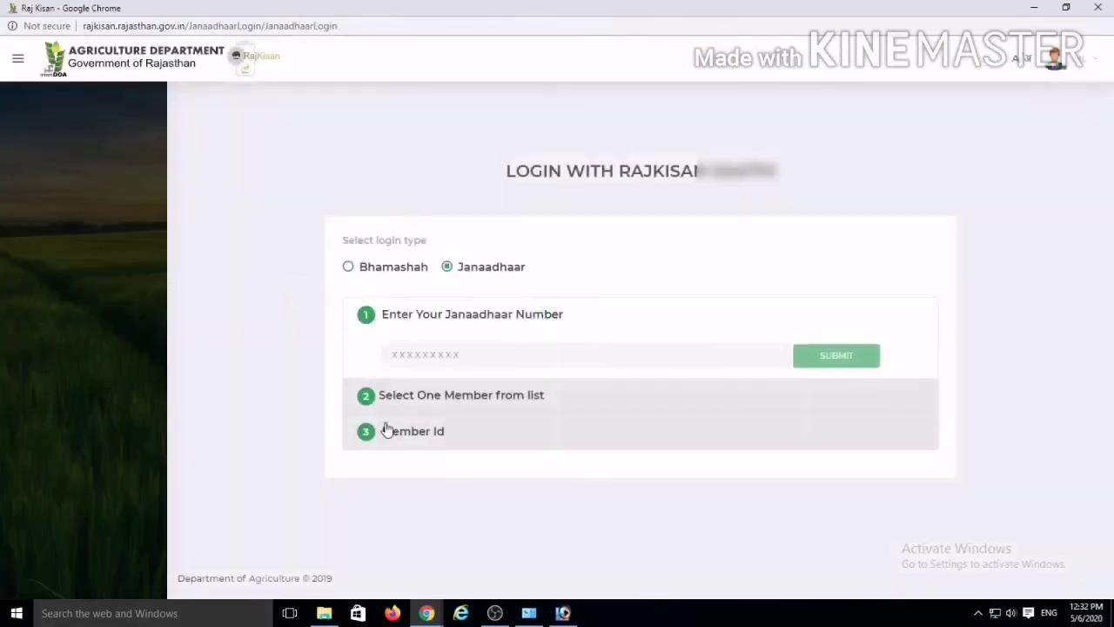
Step: Enter the farmer's Janaadhaar number and look up the family members
click(18, 59)
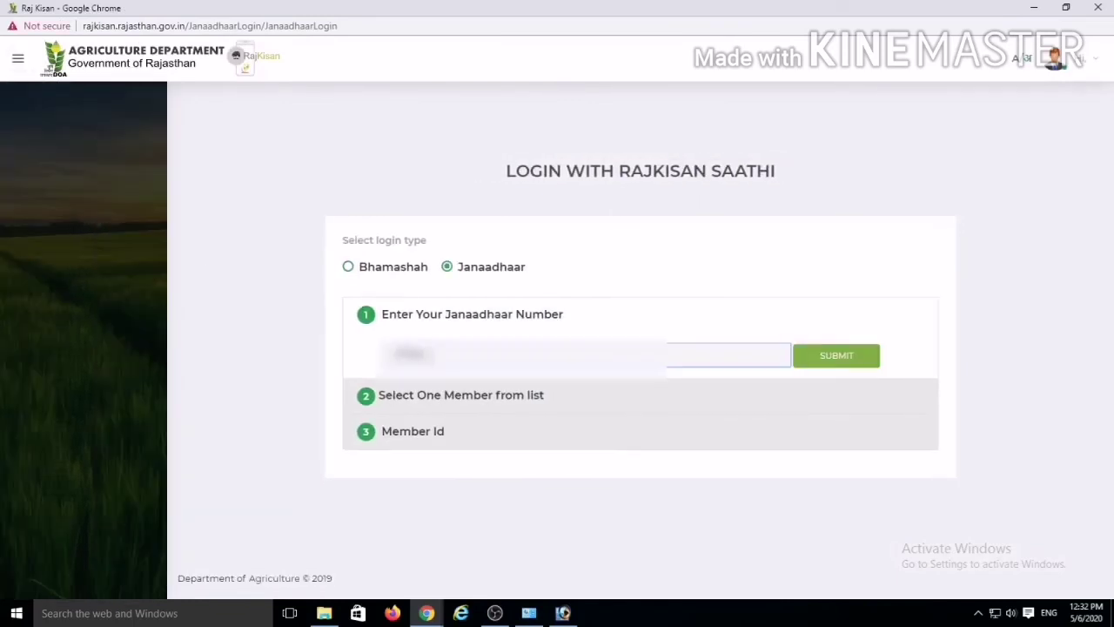
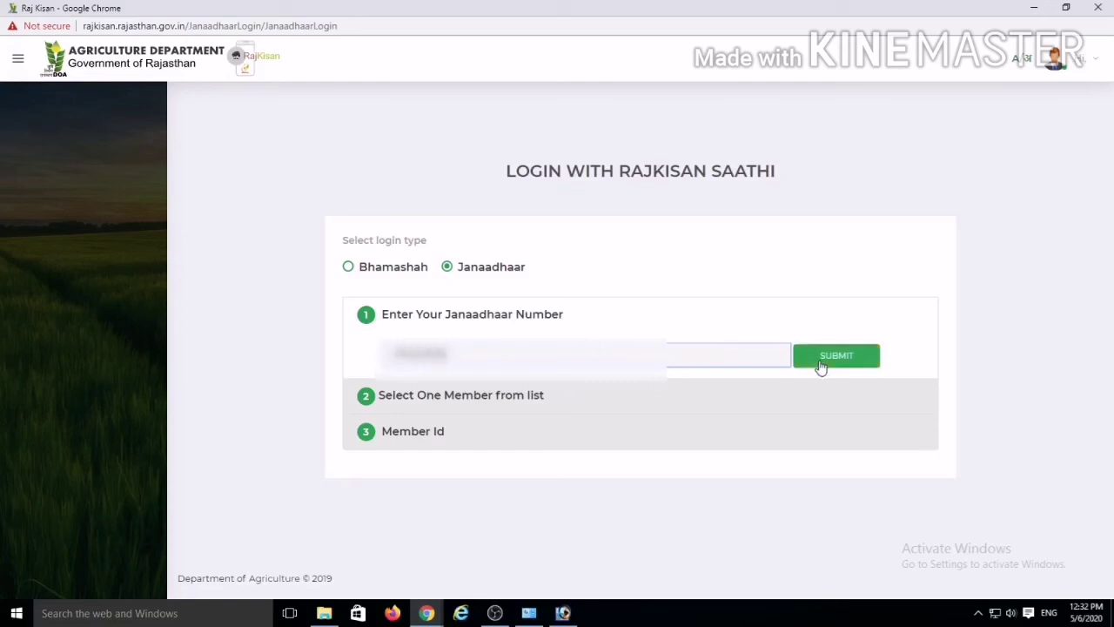
click(841, 362)
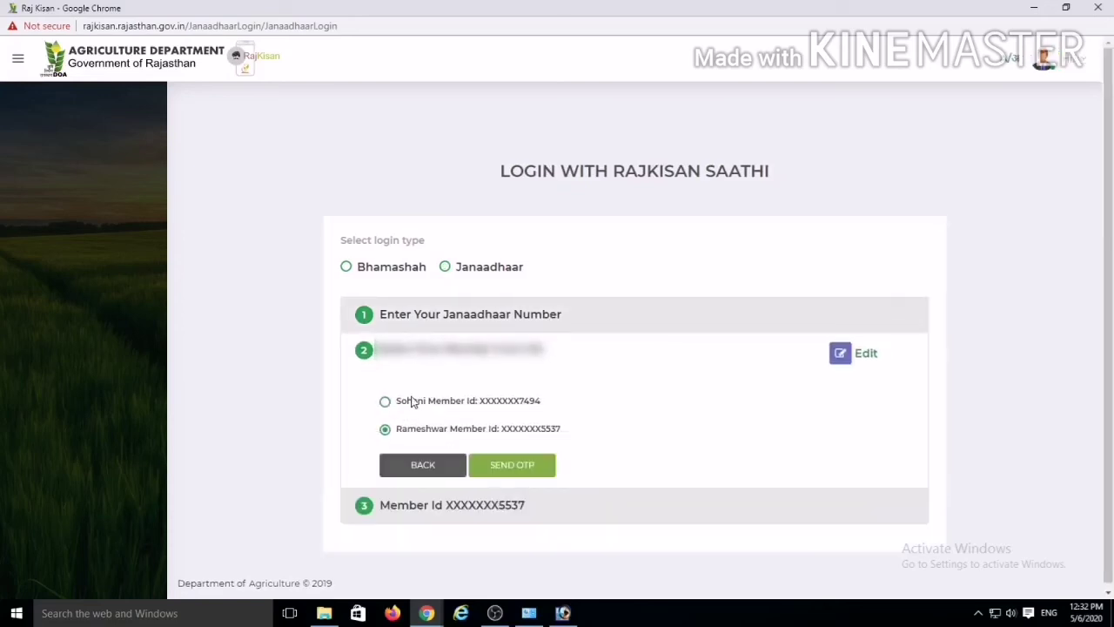
Step: Send an OTP to the chosen member, enter the received code and verify it to log in
click(496, 466)
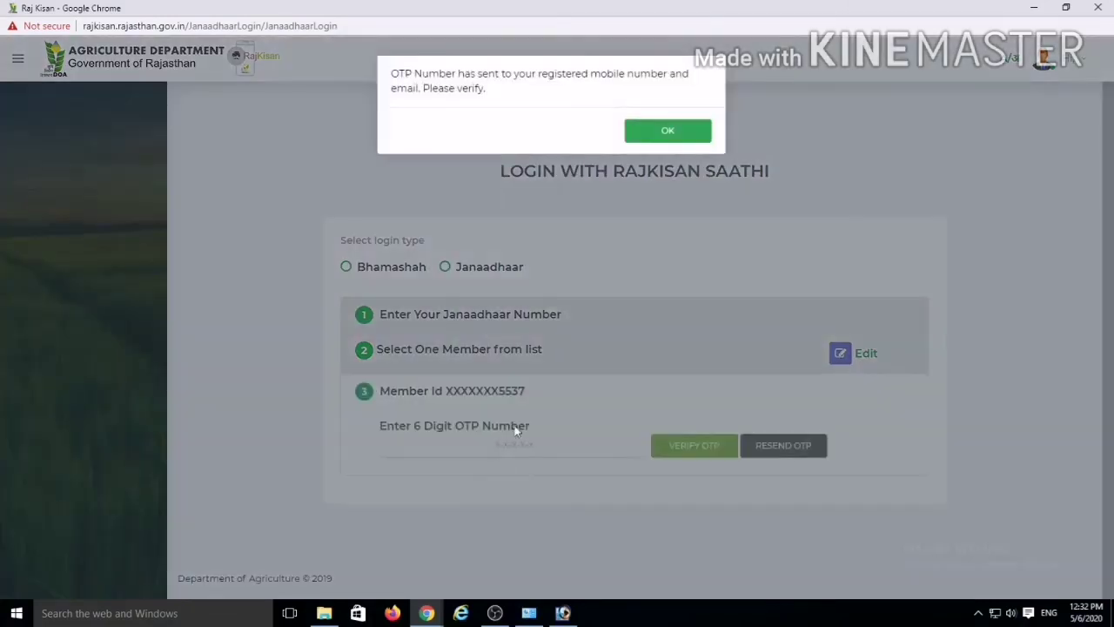
click(684, 129)
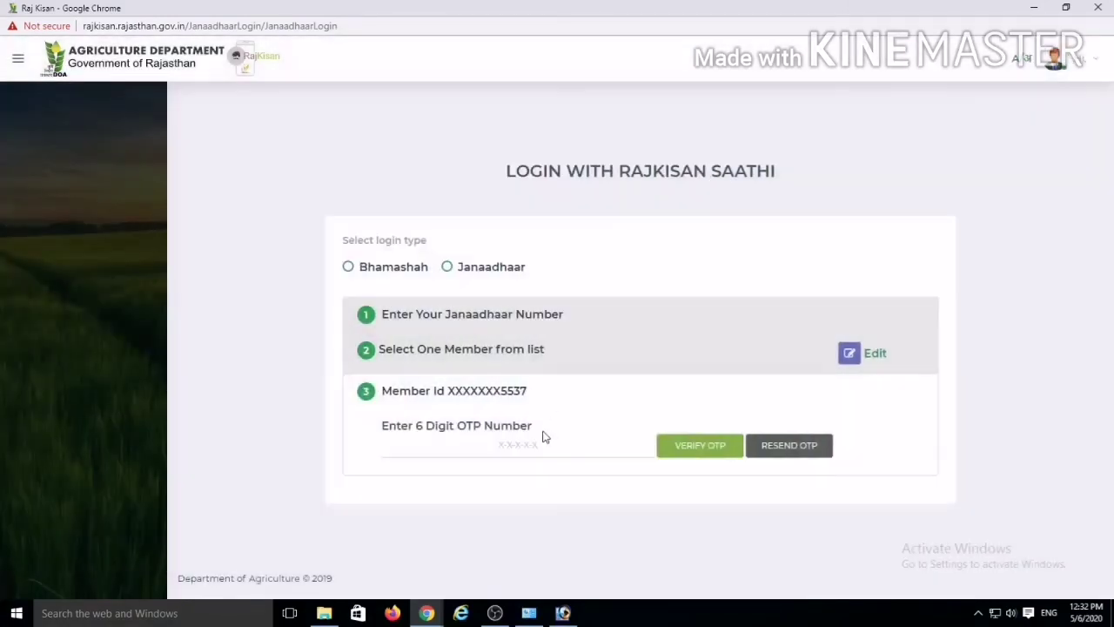
click(512, 453)
text(1)
click(721, 453)
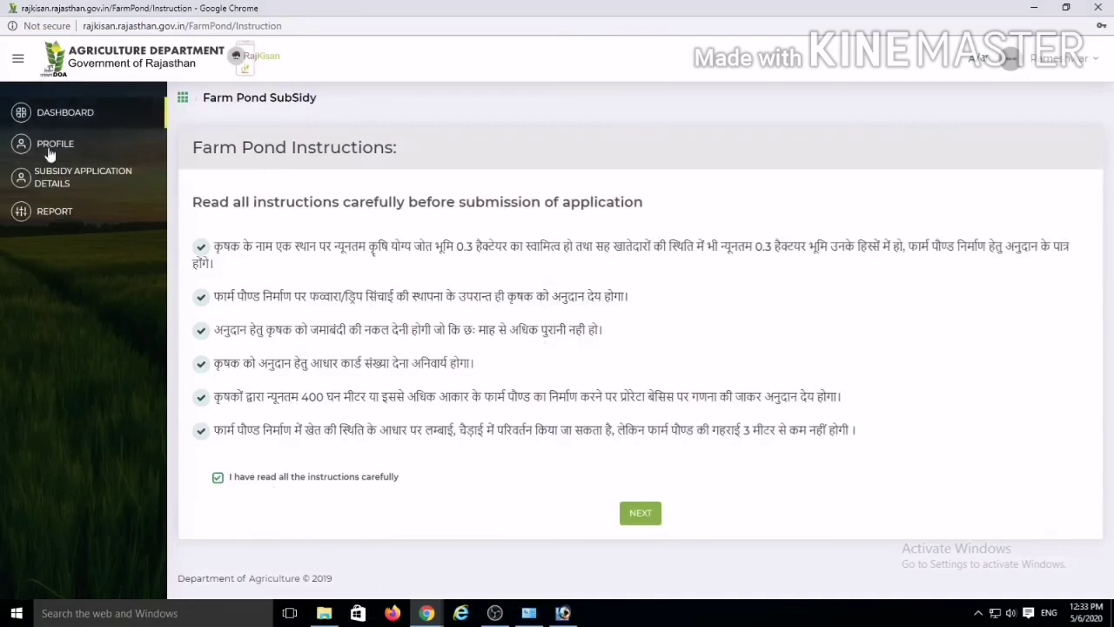
Step: Open Subsidy Application Details and view the farm pond application pending document scrutiny
click(50, 212)
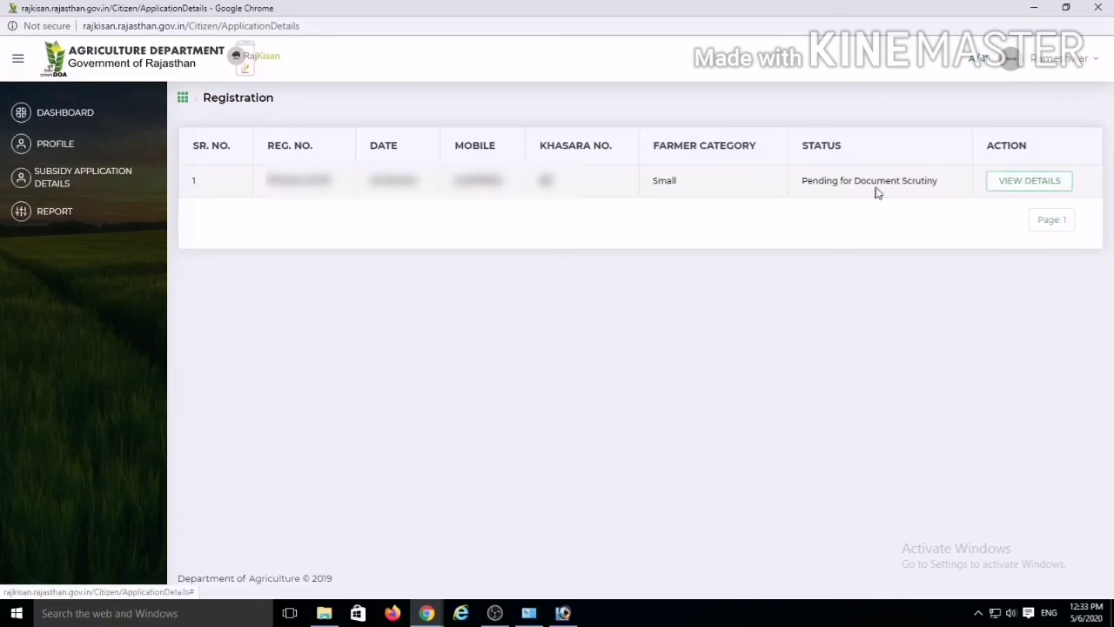
click(1029, 181)
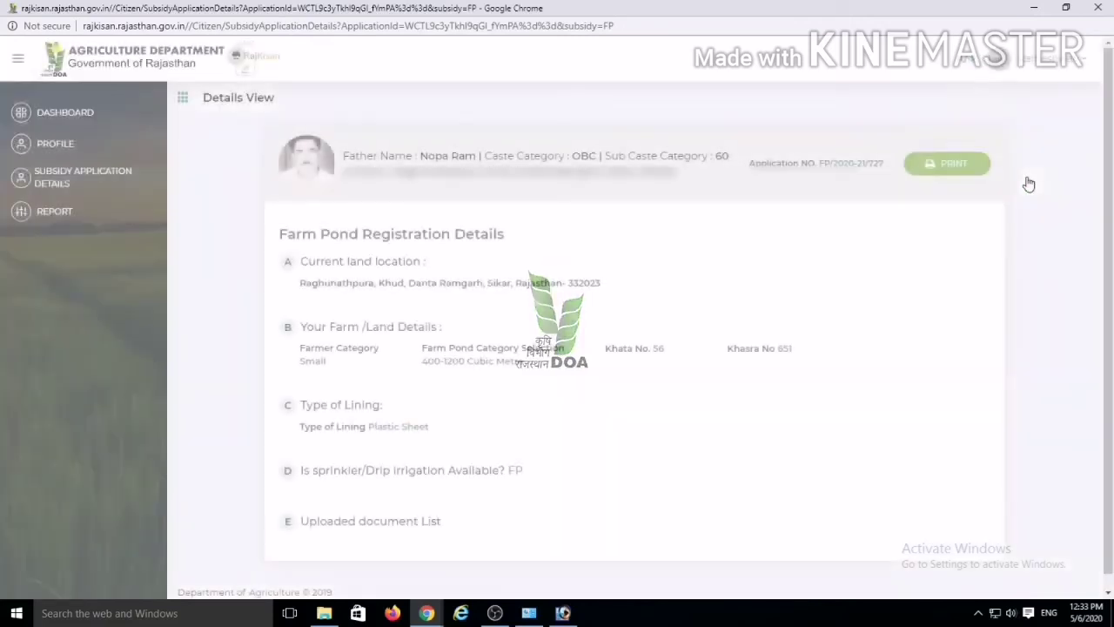
Step: Print the farm pond application details page with IR2200 as the destination printer
click(958, 166)
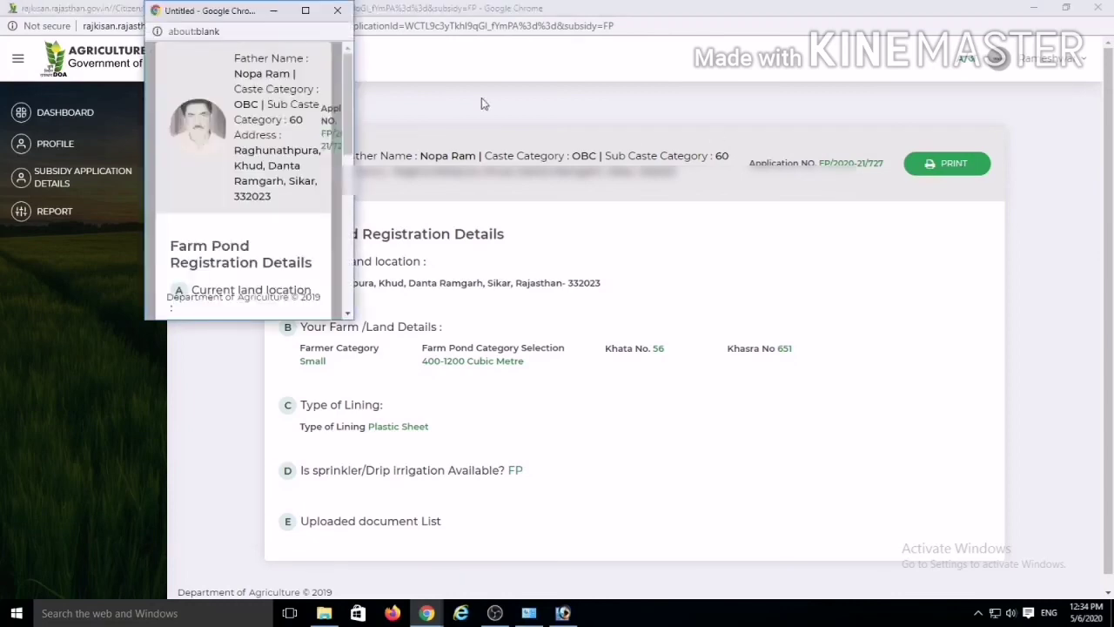
click(305, 11)
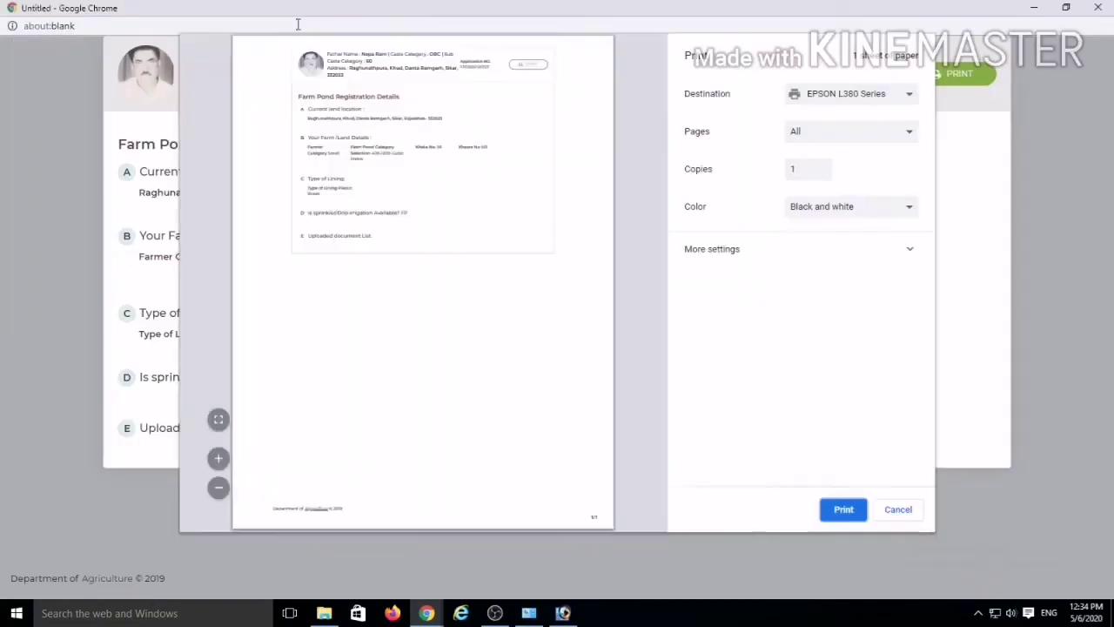
click(827, 99)
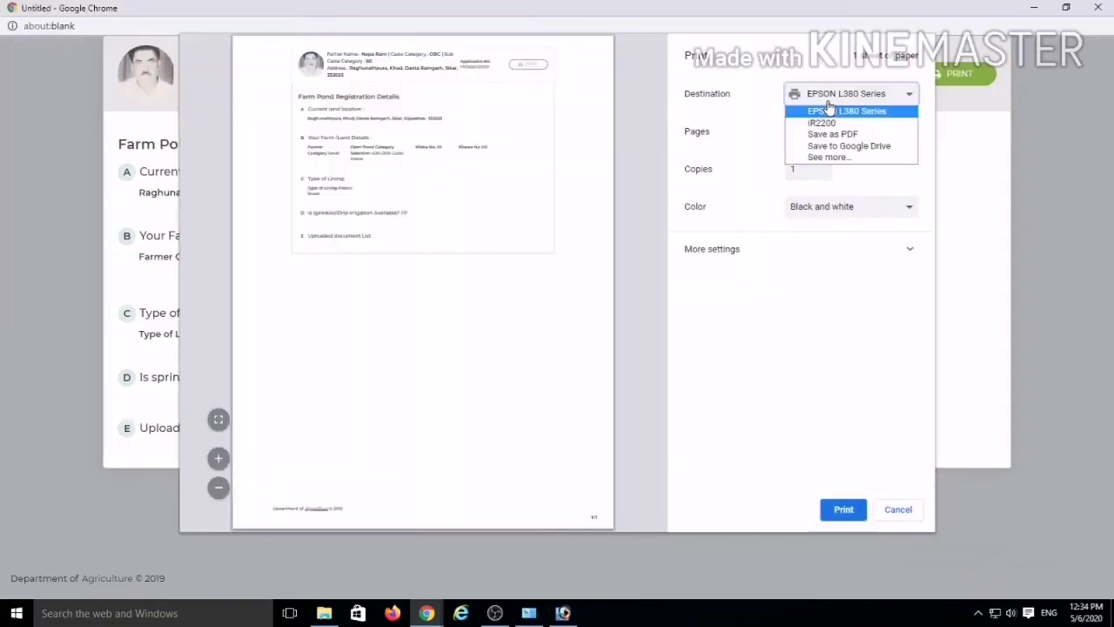
click(829, 123)
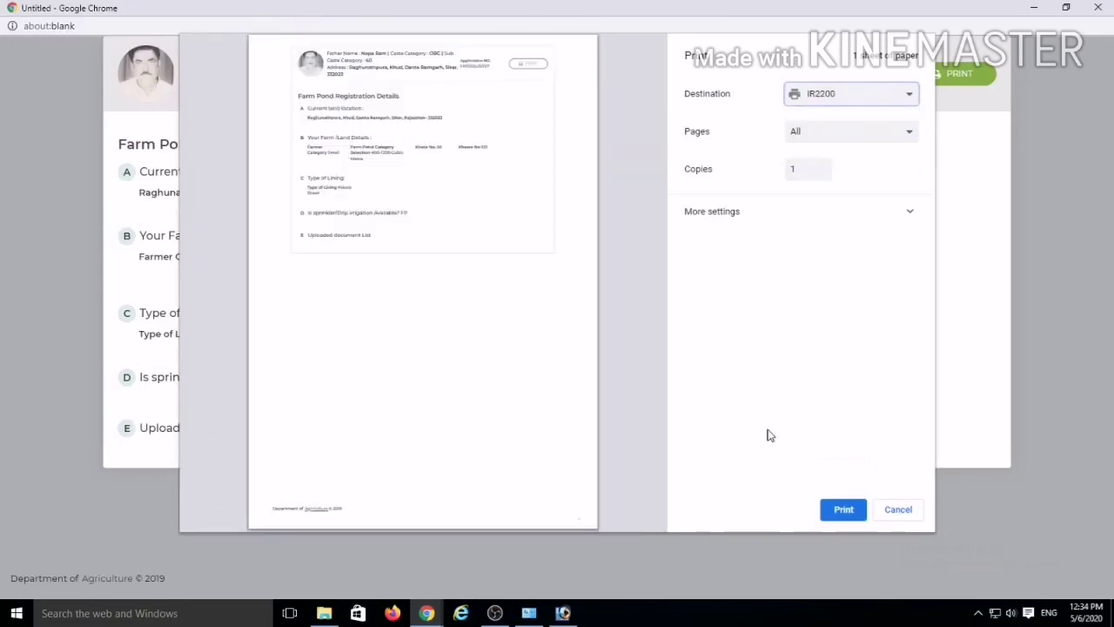
click(841, 510)
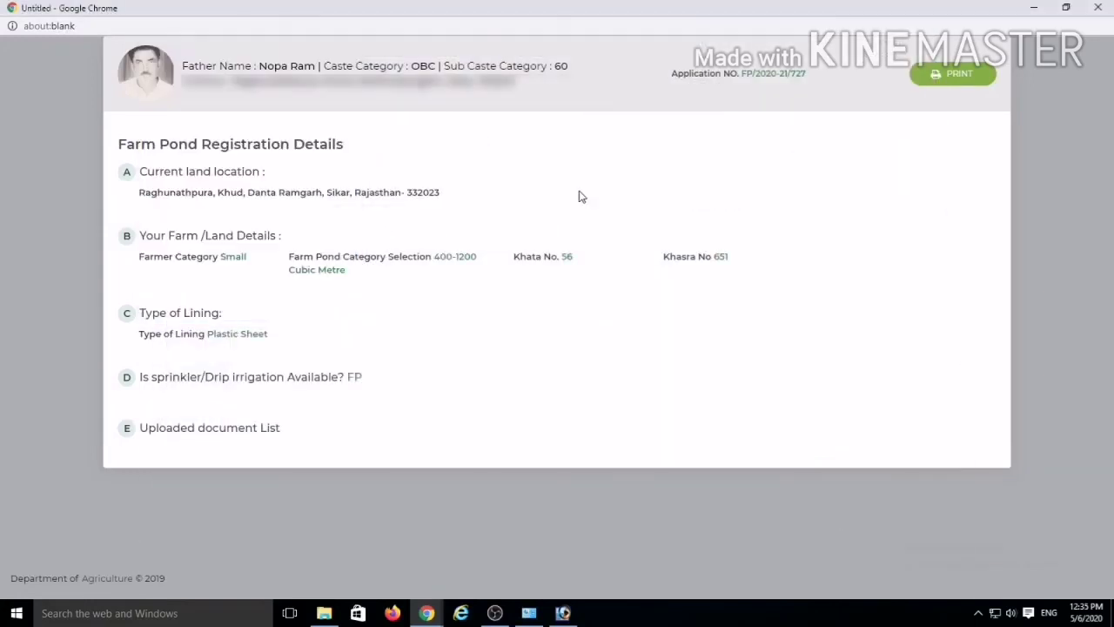